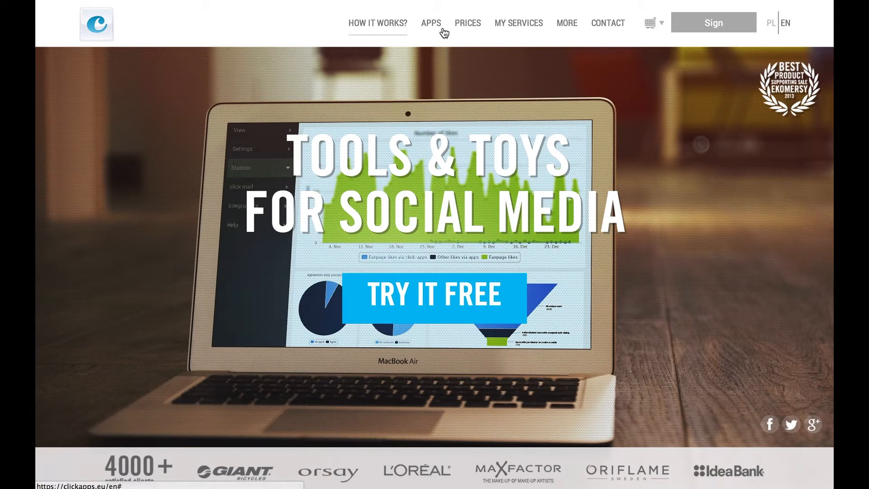
- Browse the app catalogue's functional, sales and contest categories, ending on the contest apps
{"action": "scroll", "coordinate": [431, 33], "scroll_direction": "down", "scroll_amount": 4}
{"action": "left_click", "coordinate": [429, 42]}
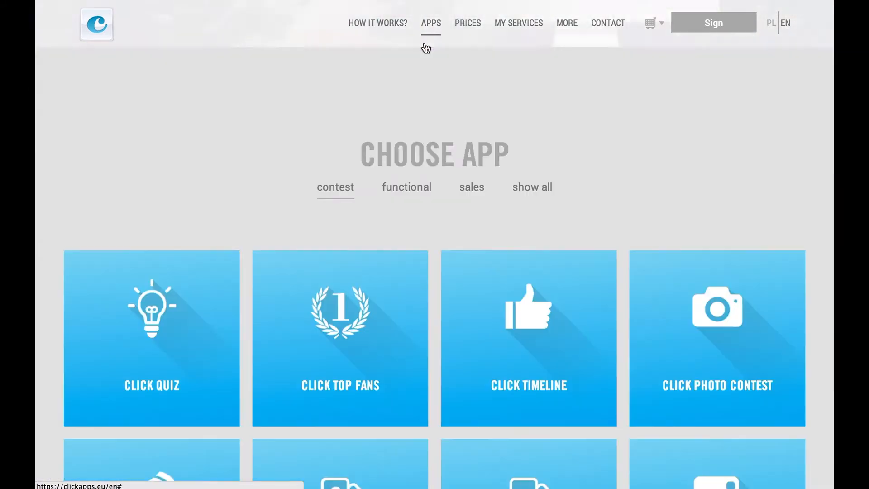
{"action": "left_click", "coordinate": [407, 143]}
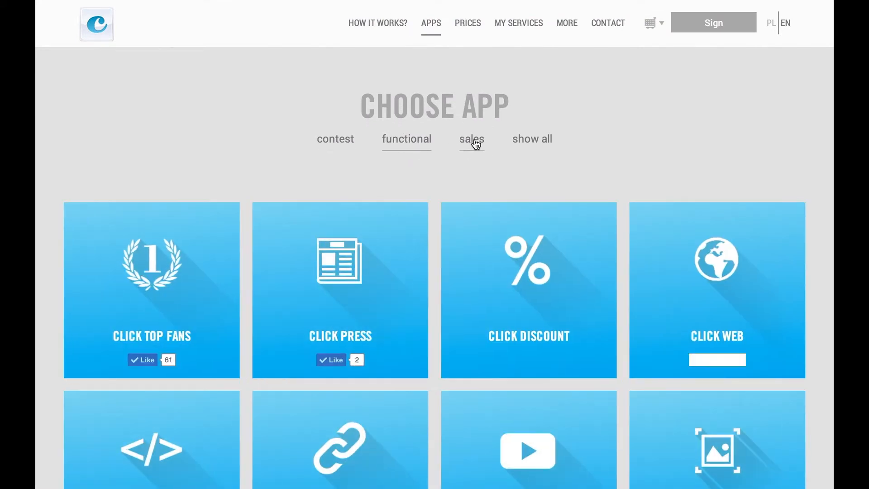
{"action": "left_click", "coordinate": [475, 144]}
{"action": "left_click", "coordinate": [345, 142]}
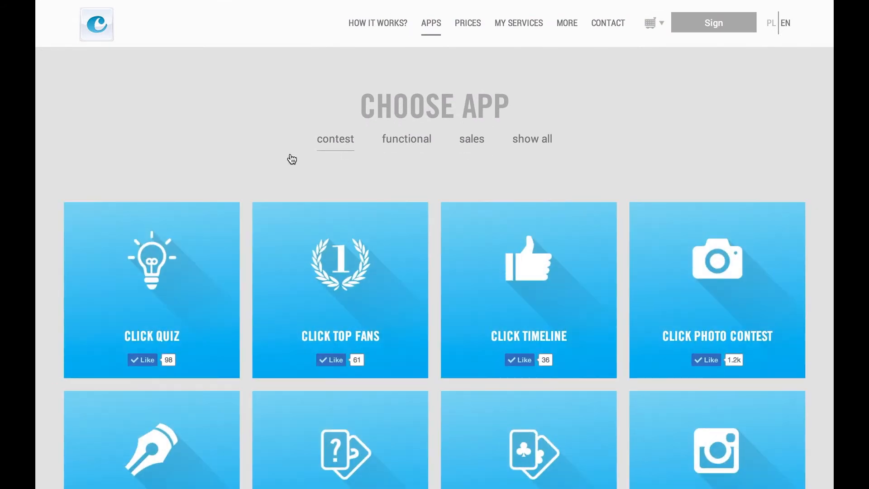
- Get the free click quiz app and add it as a page tab on the click apps TRY Facebook page
{"action": "left_click", "coordinate": [163, 266]}
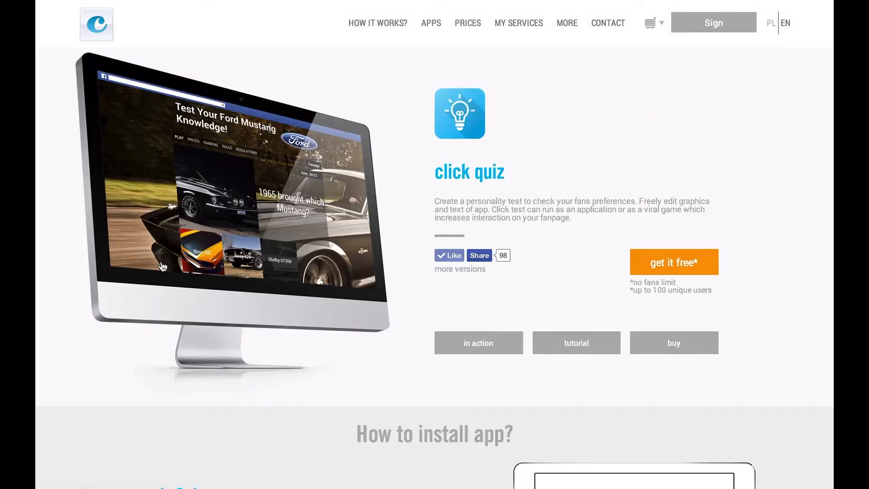
{"action": "left_click", "coordinate": [675, 267]}
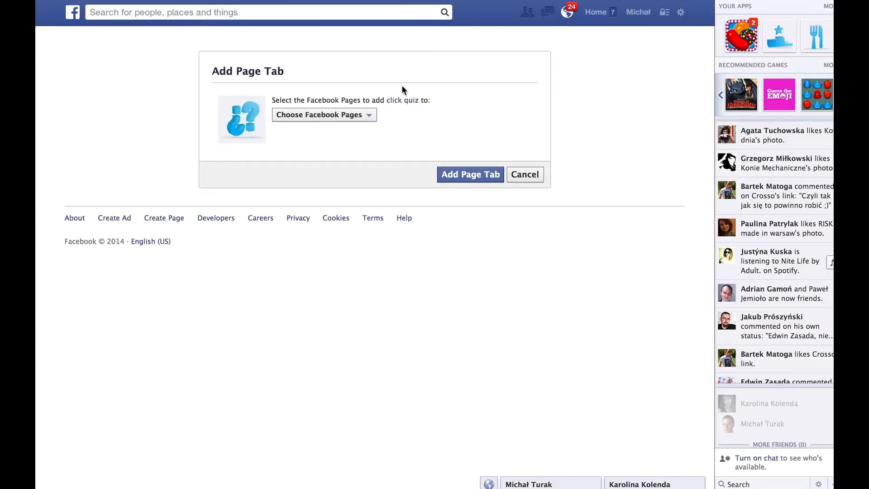
{"action": "left_click", "coordinate": [368, 114]}
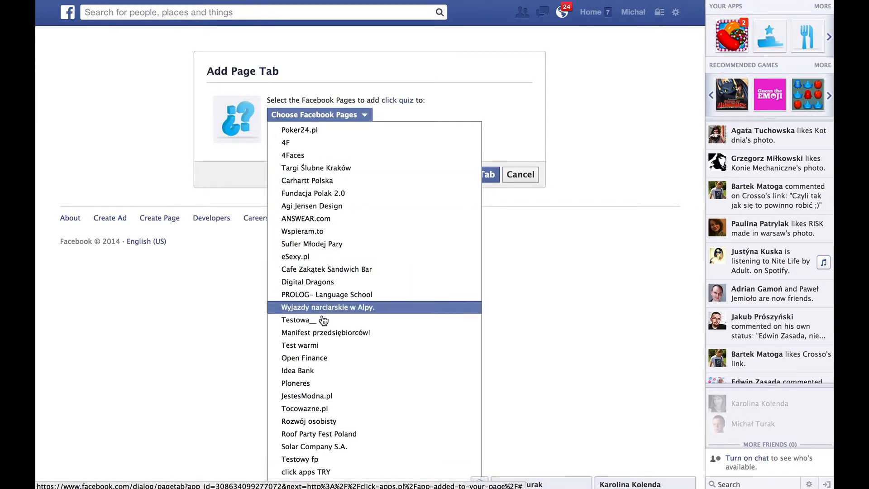
{"action": "left_click", "coordinate": [347, 472]}
{"action": "left_click", "coordinate": [466, 177]}
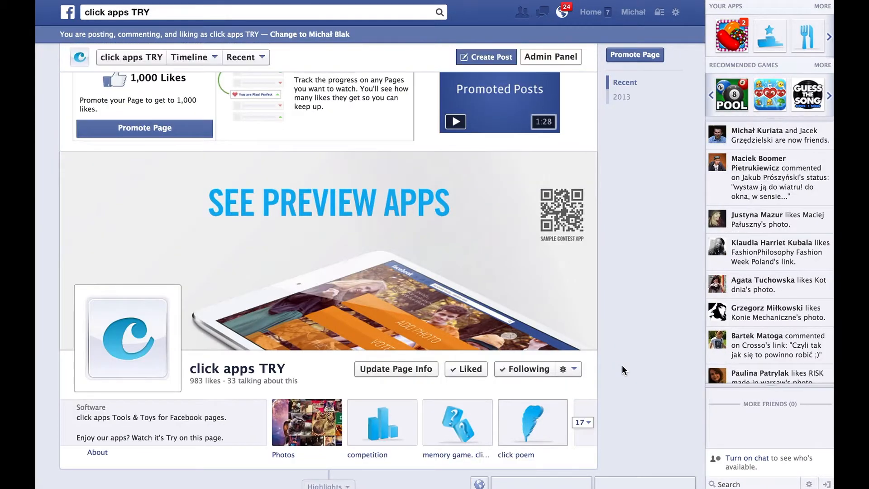
- Expand the page's full set of app tabs and swap the position of click quiz with competition
{"action": "scroll", "coordinate": [622, 365], "scroll_direction": "down", "scroll_amount": 2}
{"action": "left_click", "coordinate": [585, 382]}
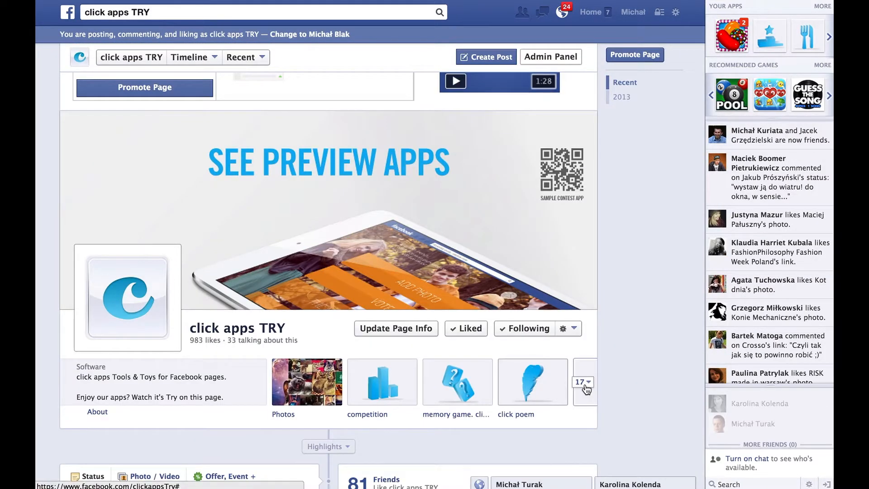
{"action": "scroll", "coordinate": [589, 390], "scroll_direction": "down", "scroll_amount": 5}
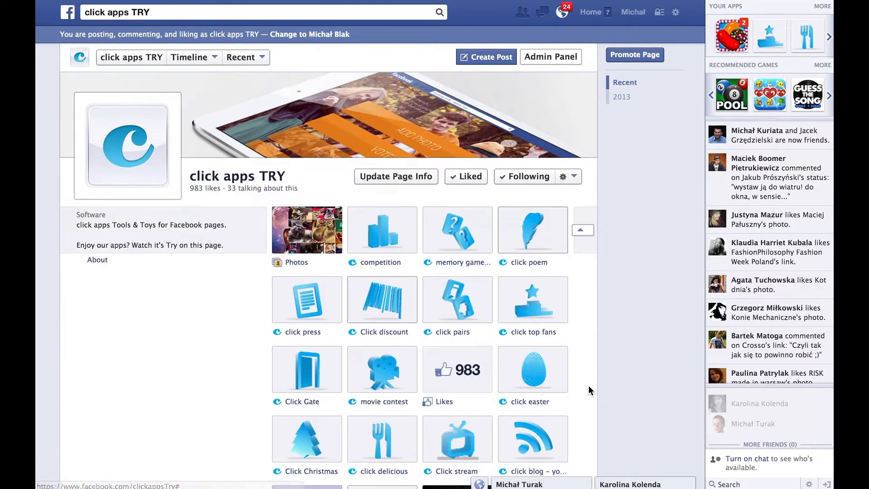
{"action": "scroll", "coordinate": [587, 385], "scroll_direction": "down", "scroll_amount": 2}
{"action": "mouse_move", "coordinate": [335, 365]}
{"action": "scroll", "coordinate": [337, 368], "scroll_direction": "up", "scroll_amount": 6}
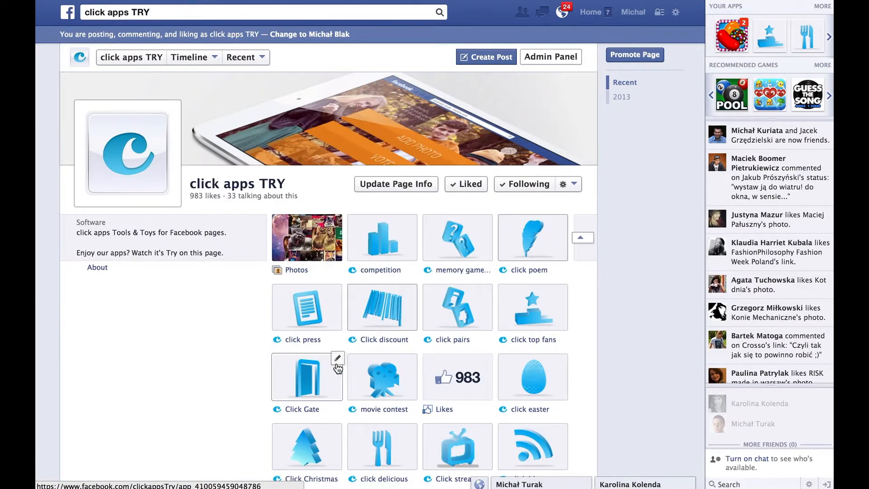
{"action": "scroll", "coordinate": [337, 369], "scroll_direction": "down", "scroll_amount": 5}
{"action": "left_click", "coordinate": [337, 405]}
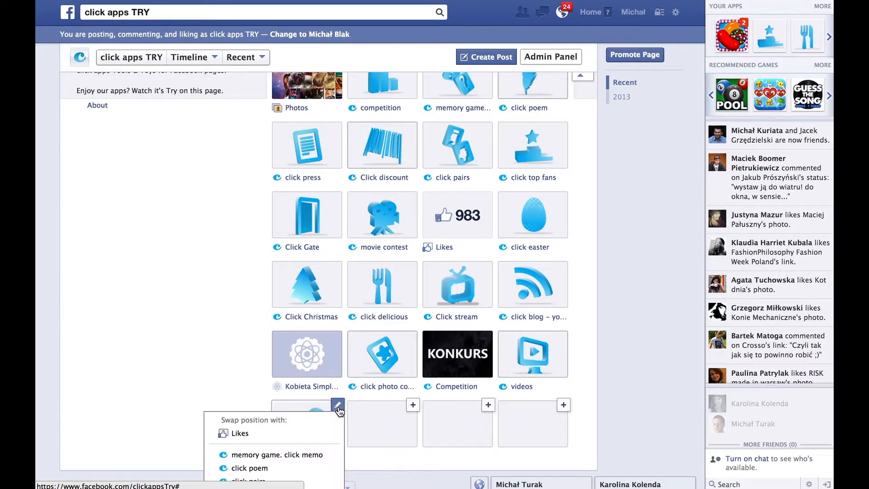
{"action": "scroll", "coordinate": [334, 407], "scroll_direction": "down", "scroll_amount": 3}
{"action": "scroll", "coordinate": [332, 412], "scroll_direction": "down", "scroll_amount": 3}
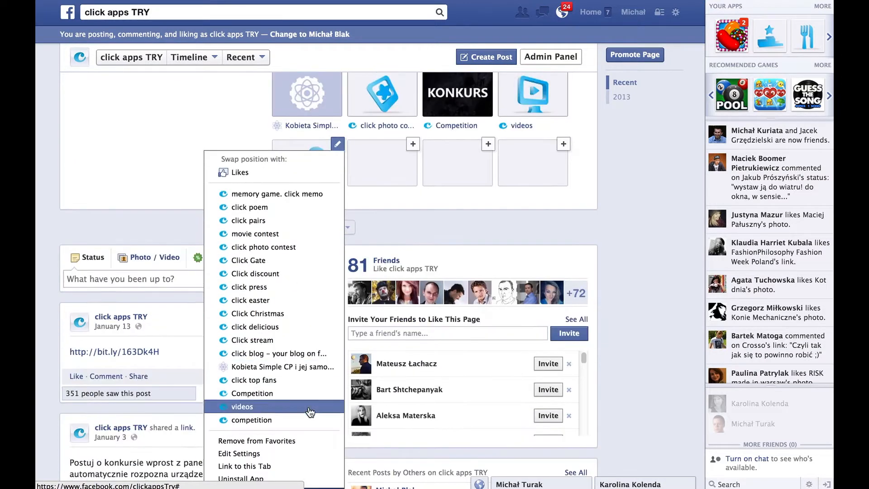
{"action": "left_click", "coordinate": [294, 421]}
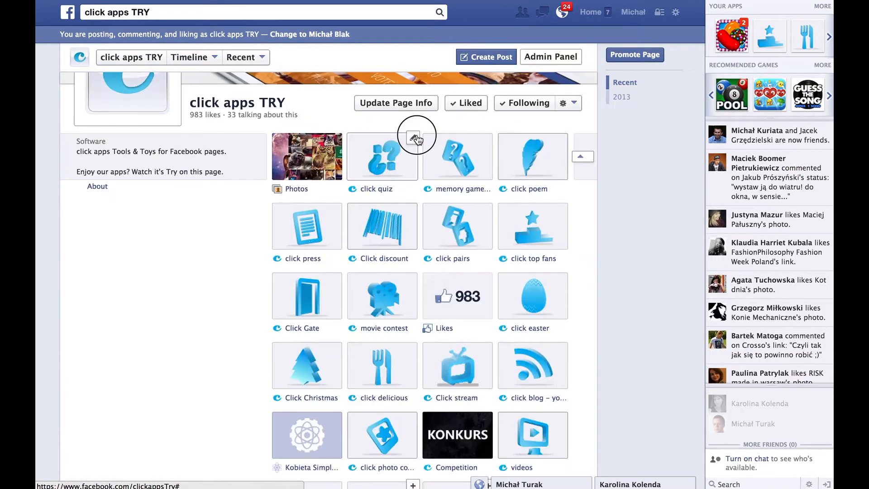
- In the click quiz tab settings, enter the custom tab name star trek quiz and open the custom tab image for editing
{"action": "left_click", "coordinate": [413, 137]}
{"action": "left_click", "coordinate": [367, 446]}
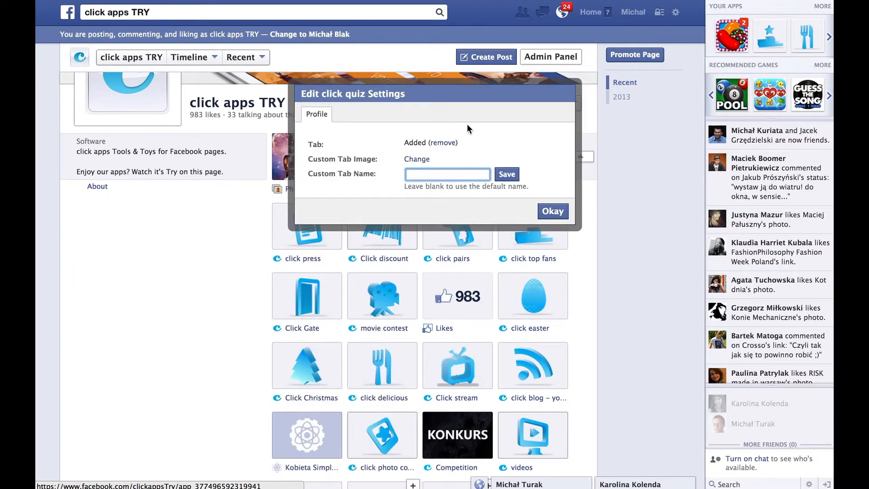
{"action": "type", "text": "star trek quiz"}
{"action": "left_click", "coordinate": [424, 161]}
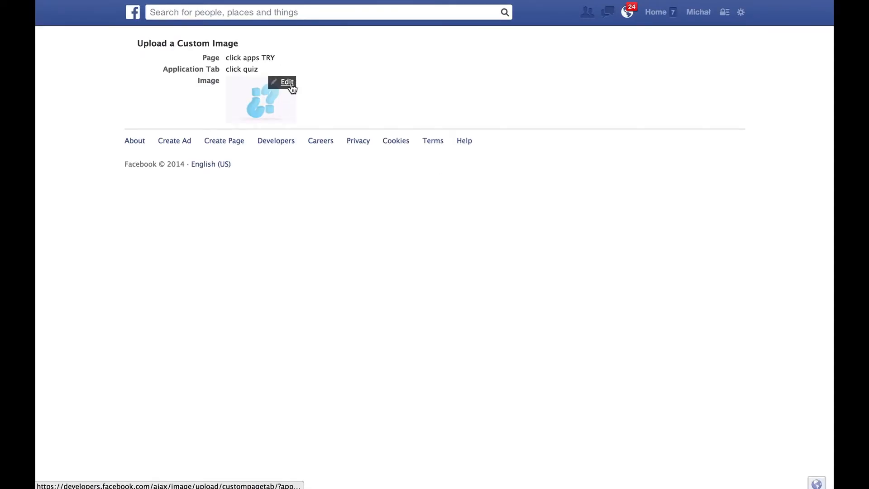
{"action": "left_click", "coordinate": [291, 85]}
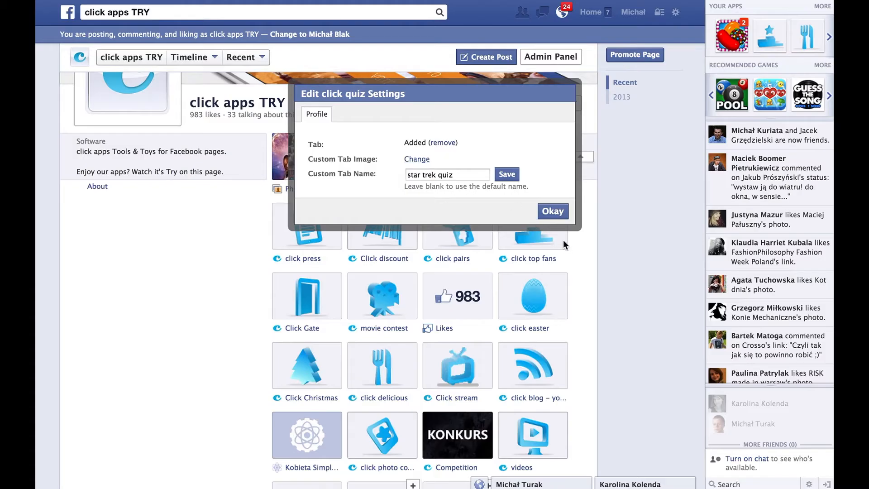
{"action": "left_click", "coordinate": [556, 212]}
- In the click quiz administrators panel, replace the landing page's main file and hover file with the two Star Trek Quiz images from the Desktop
{"action": "left_click", "coordinate": [378, 297]}
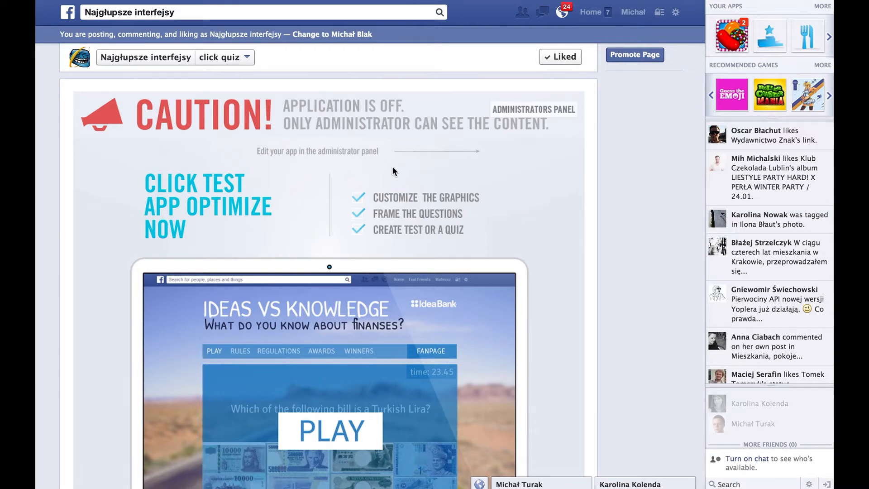
{"action": "left_click", "coordinate": [534, 108]}
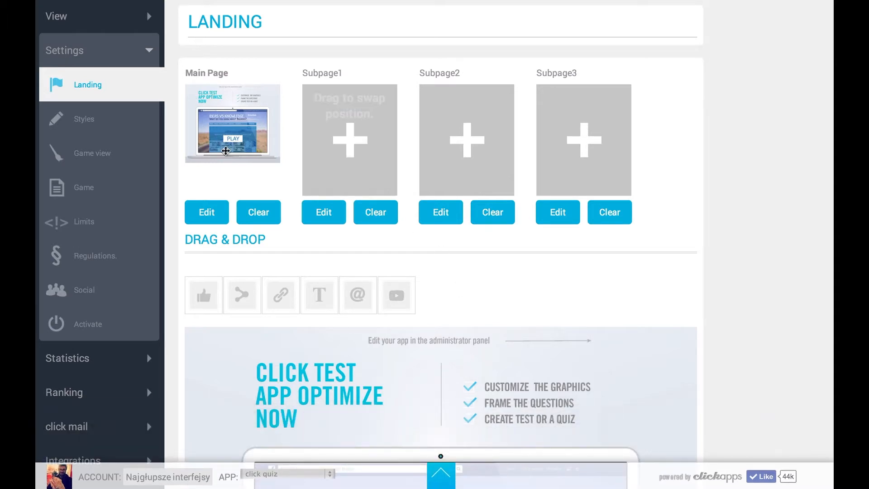
{"action": "scroll", "coordinate": [311, 311], "scroll_direction": "down", "scroll_amount": 1}
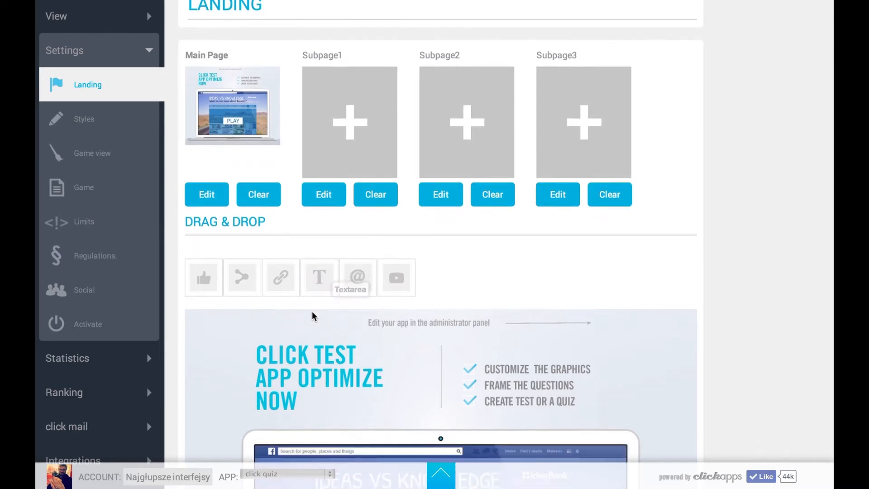
{"action": "scroll", "coordinate": [312, 315], "scroll_direction": "down", "scroll_amount": 10}
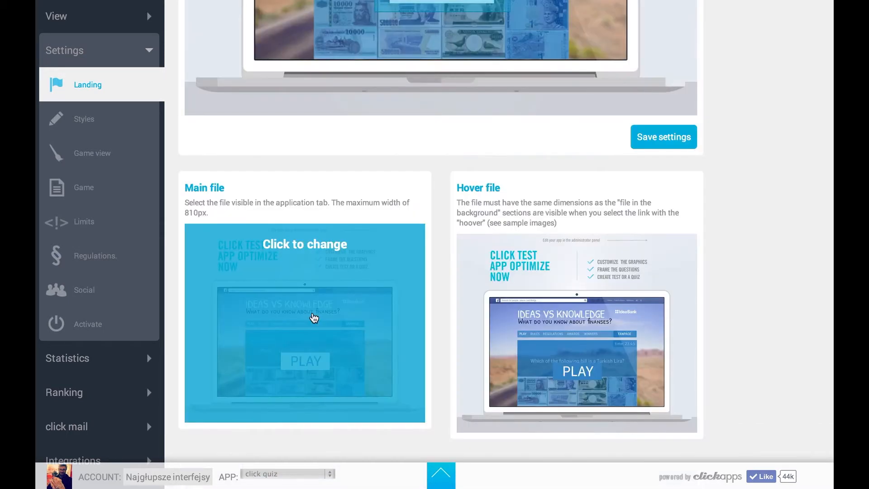
{"action": "left_click", "coordinate": [313, 317]}
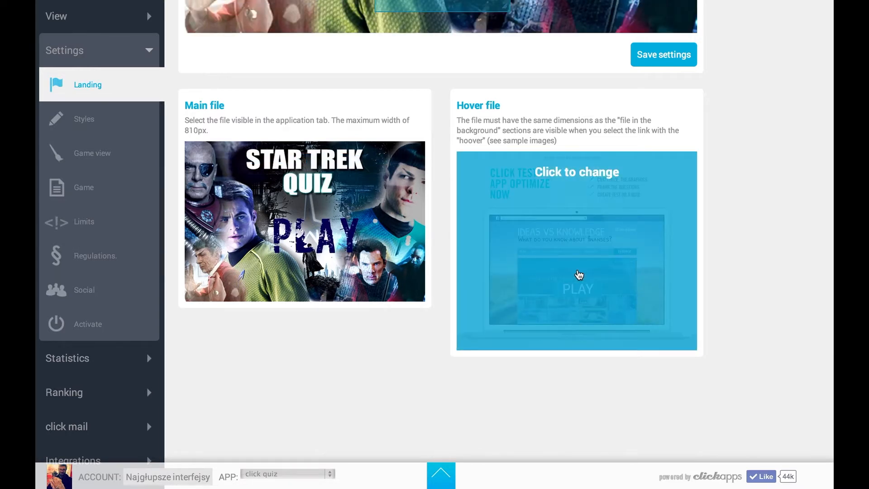
{"action": "left_click", "coordinate": [579, 275]}
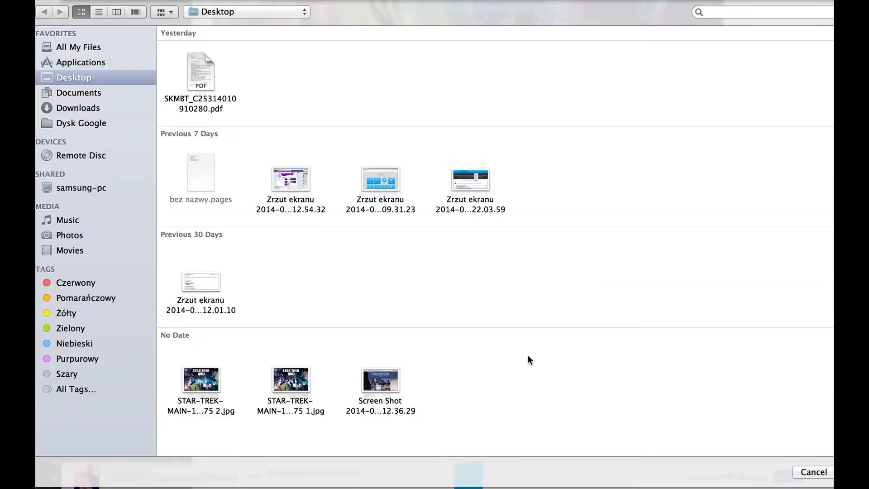
{"action": "double_click", "coordinate": [287, 407]}
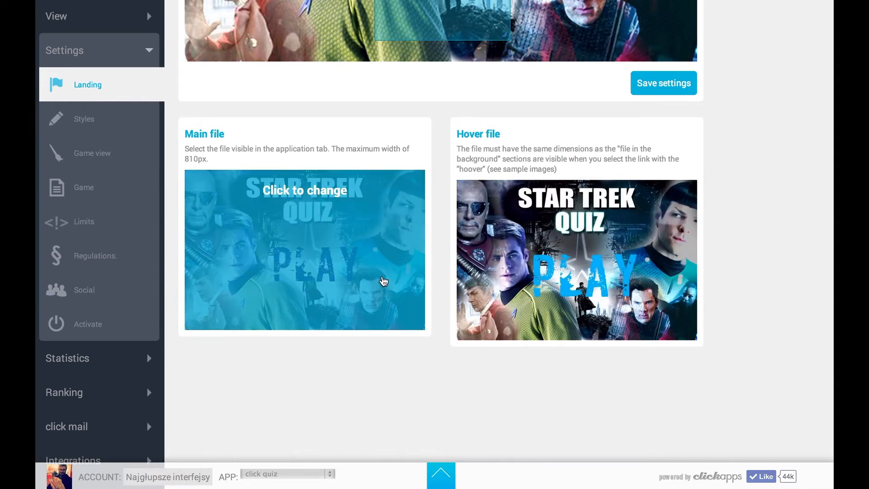
- Fit the landing page's application link area over the PLAY text, enable its Hover option and save the settings
{"action": "scroll", "coordinate": [384, 285], "scroll_direction": "up", "scroll_amount": 2}
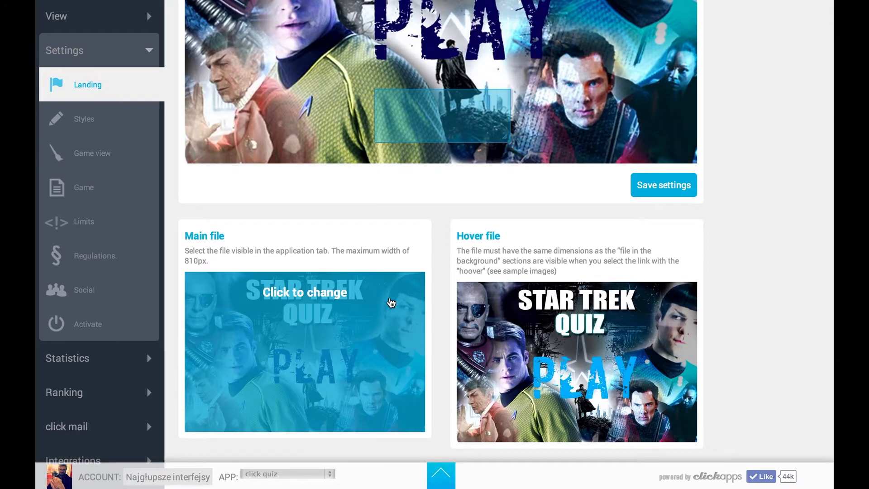
{"action": "scroll", "coordinate": [392, 303], "scroll_direction": "up", "scroll_amount": 5}
{"action": "left_click_drag", "start_coordinate": [273, 61], "coordinate": [528, 363]}
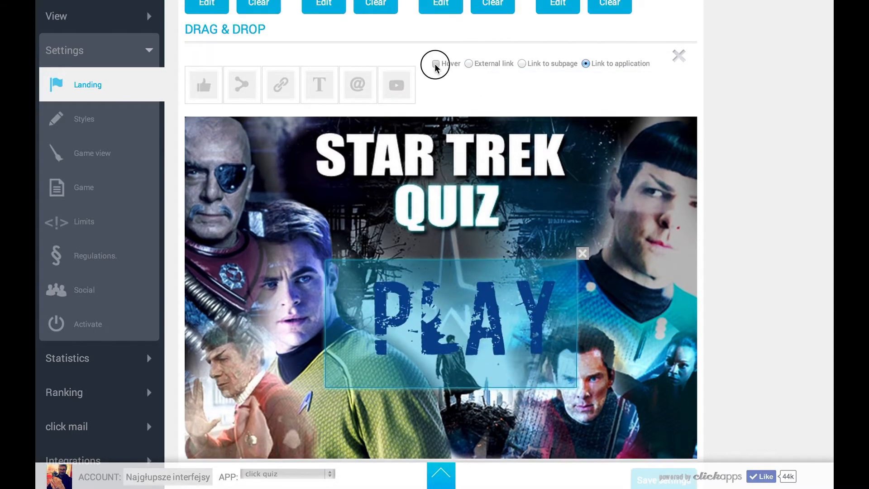
{"action": "left_click", "coordinate": [435, 64]}
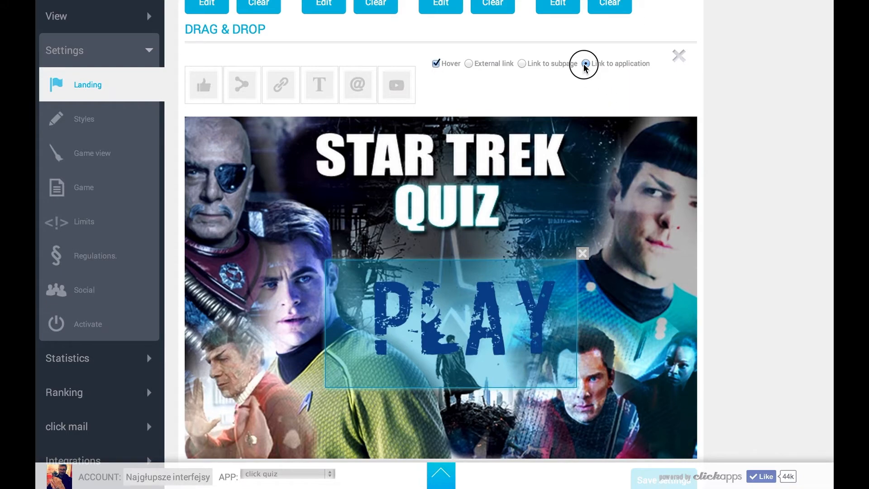
{"action": "scroll", "coordinate": [606, 265], "scroll_direction": "down", "scroll_amount": 4}
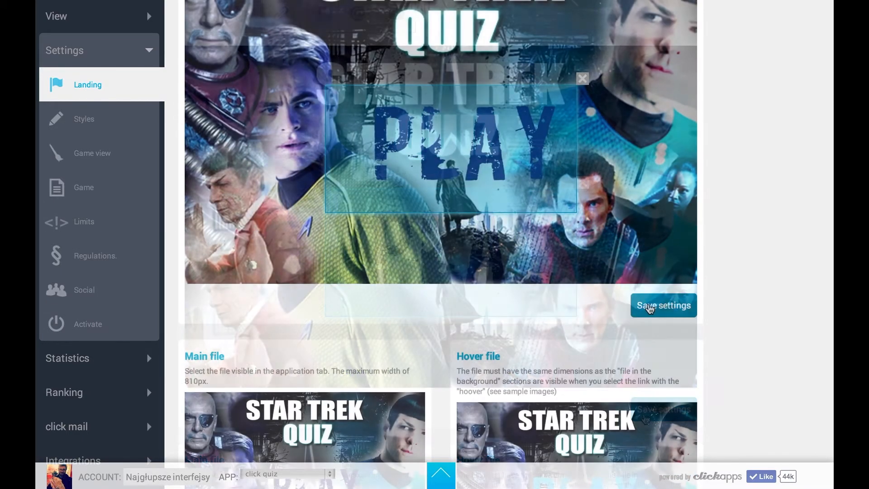
{"action": "left_click", "coordinate": [650, 306]}
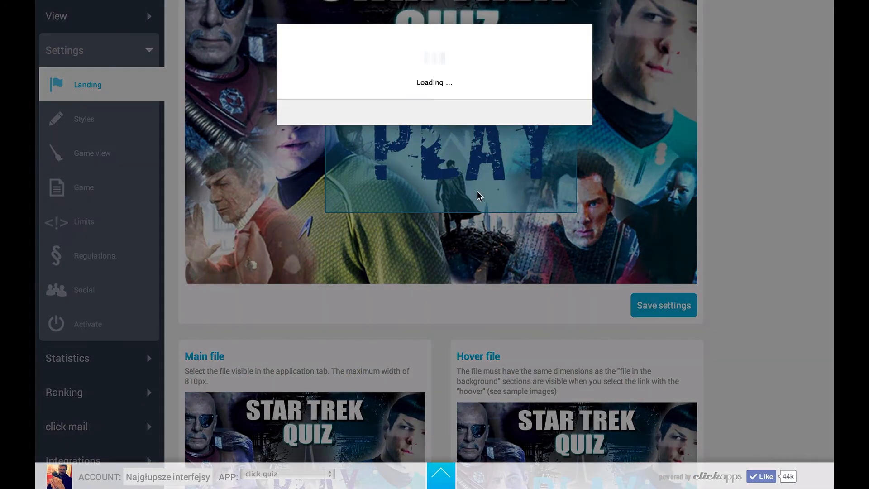
{"action": "left_click", "coordinate": [563, 104]}
- In the app styles, set the background color to #140607 and the font color to #ccfffd, and save the settings
{"action": "left_click", "coordinate": [112, 121]}
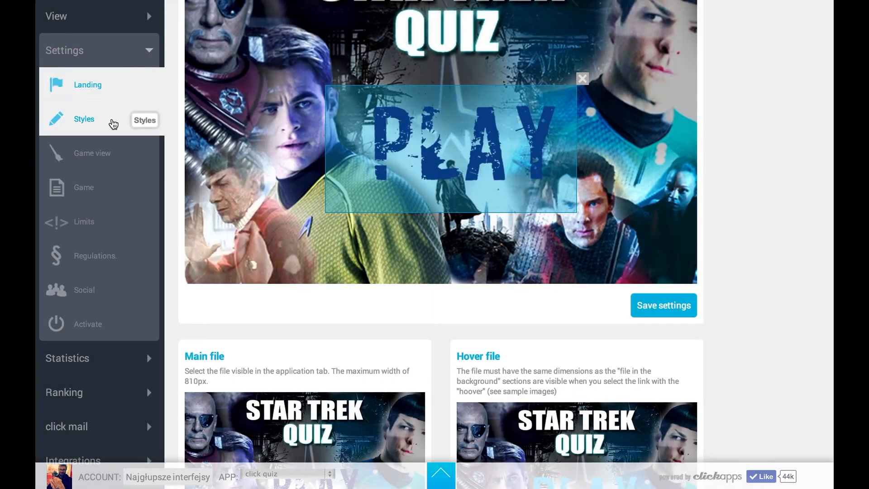
{"action": "left_click_drag", "start_coordinate": [249, 137], "coordinate": [244, 153]}
{"action": "left_click_drag", "start_coordinate": [626, 104], "coordinate": [593, 97]}
{"action": "left_click_drag", "start_coordinate": [621, 173], "coordinate": [637, 178]}
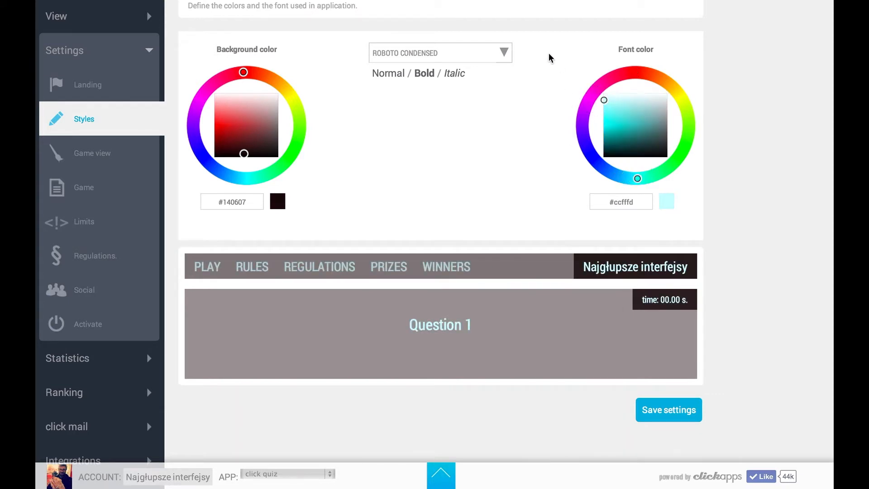
{"action": "left_click", "coordinate": [504, 49]}
{"action": "left_click", "coordinate": [505, 50]}
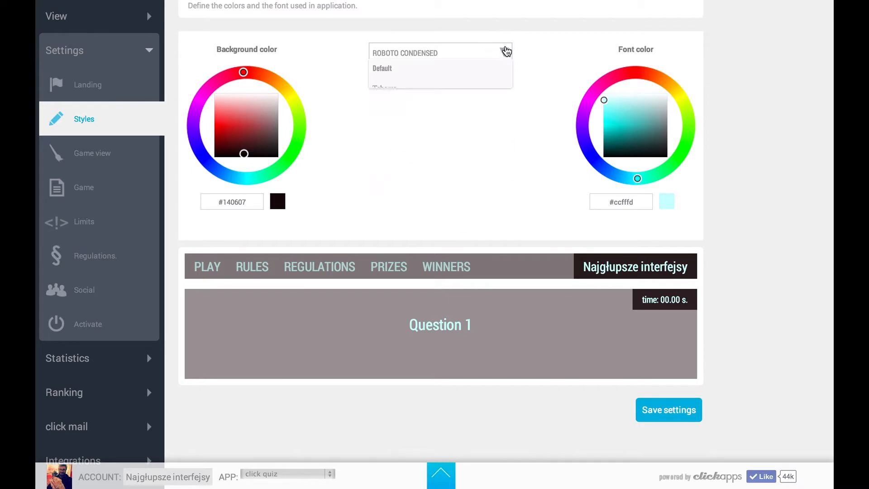
{"action": "left_click", "coordinate": [669, 410]}
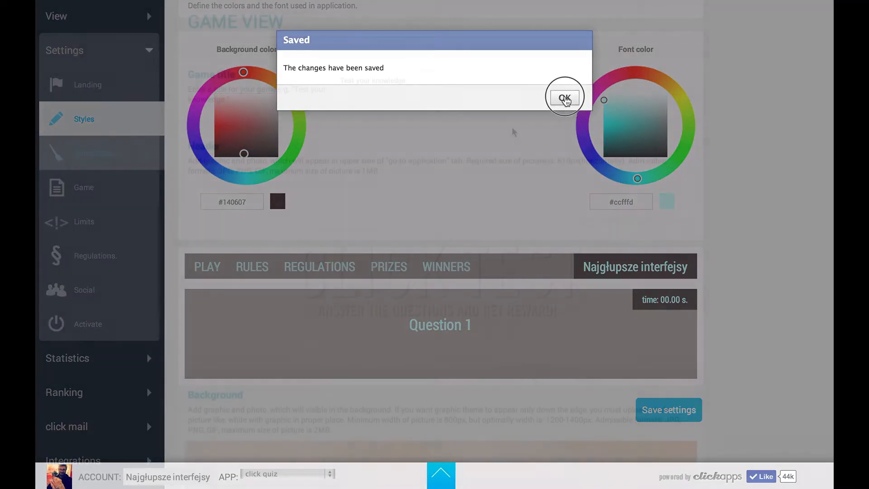
{"action": "left_click", "coordinate": [561, 98]}
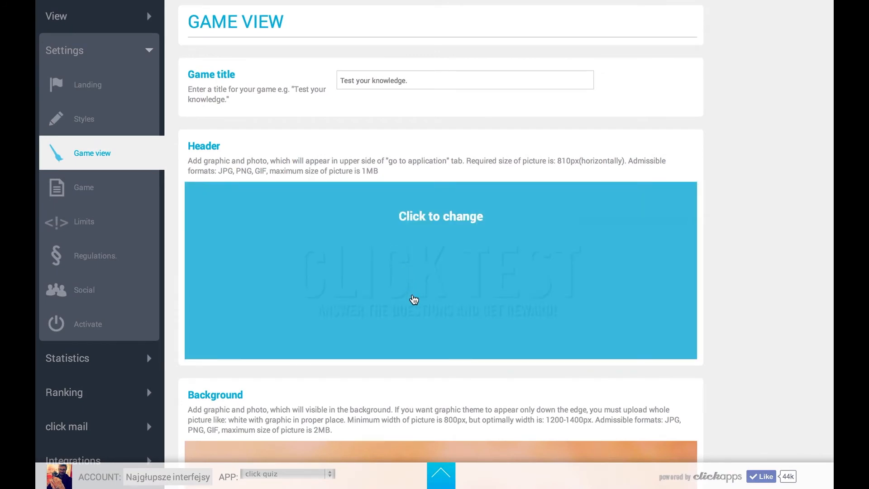
- In the game view settings, replace the background picture with star_trek_movie_enterprise.jpg from the star trek folder
{"action": "scroll", "coordinate": [414, 302], "scroll_direction": "down", "scroll_amount": 1}
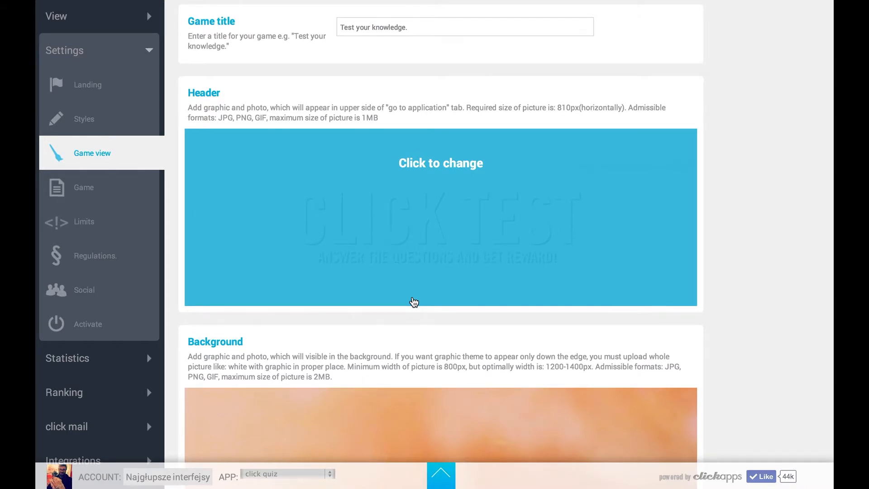
{"action": "scroll", "coordinate": [414, 302], "scroll_direction": "down", "scroll_amount": 6}
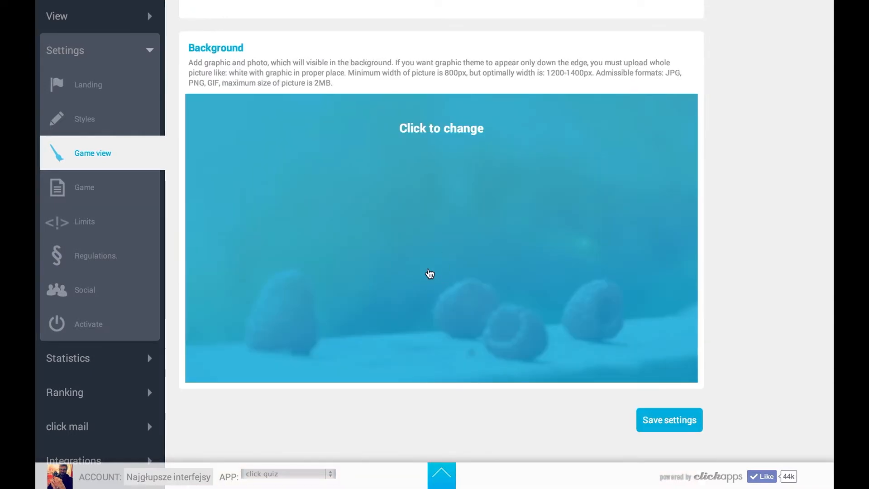
{"action": "left_click", "coordinate": [429, 270]}
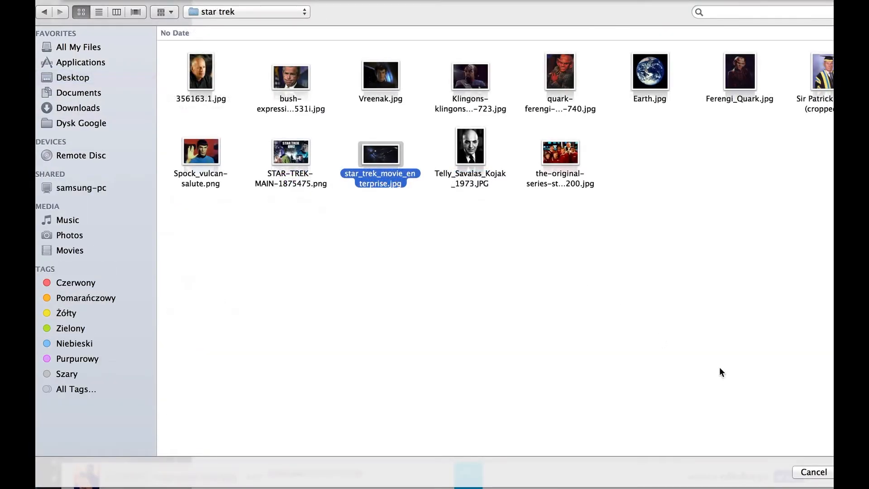
{"action": "key", "text": "Return"}
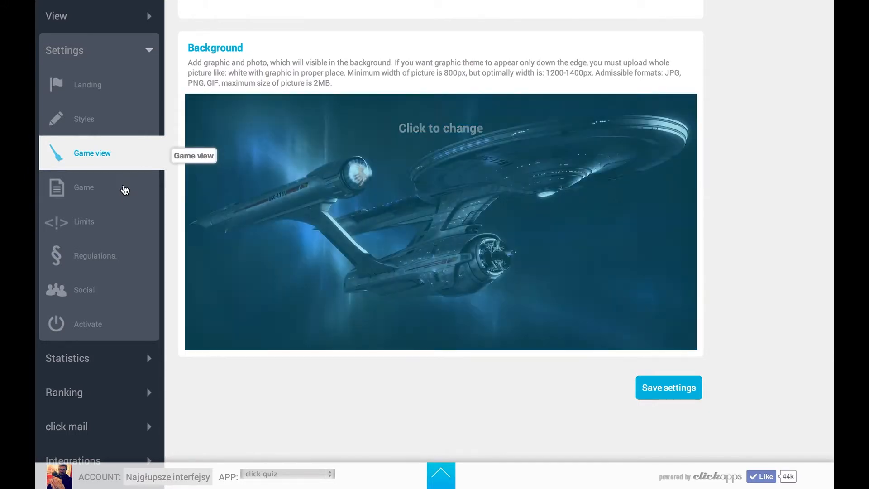
- In the game settings, set the number of questions the application will draw to 4
{"action": "left_click", "coordinate": [123, 187]}
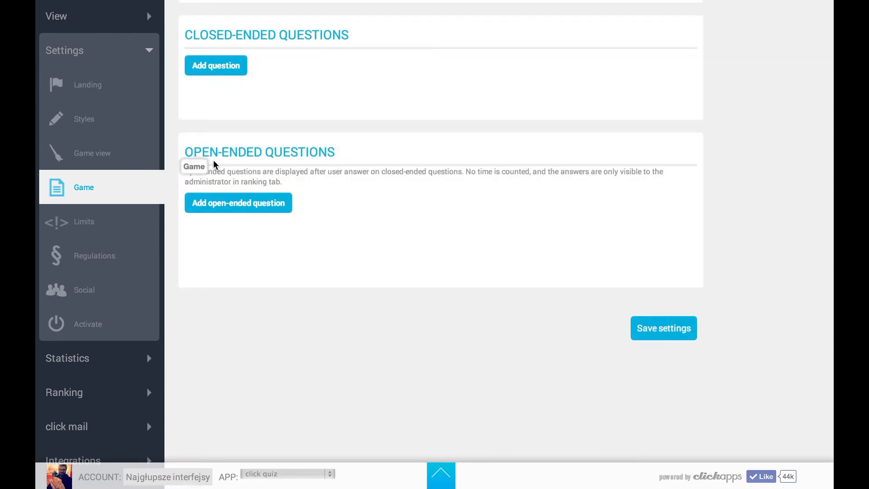
{"action": "scroll", "coordinate": [209, 160], "scroll_direction": "up", "scroll_amount": 5}
{"action": "double_click", "coordinate": [371, 80]}
{"action": "left_click_drag", "start_coordinate": [373, 80], "coordinate": [328, 75]}
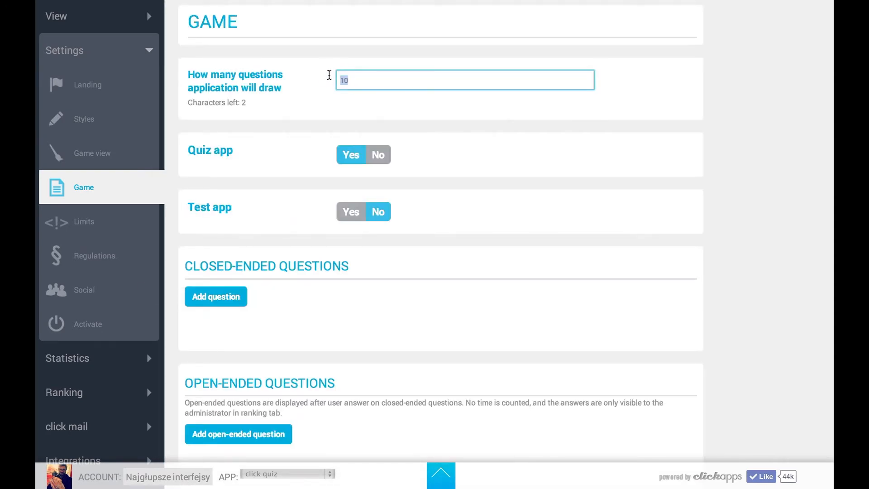
{"action": "type", "text": "4"}
- Try the test app mode, look at its ranking sort options, and return to the quiz app mode
{"action": "left_click", "coordinate": [379, 162]}
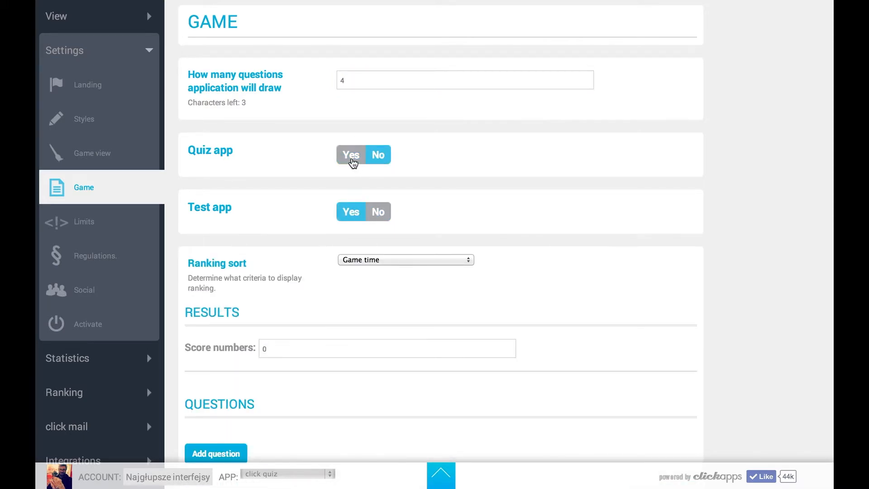
{"action": "left_click", "coordinate": [353, 162]}
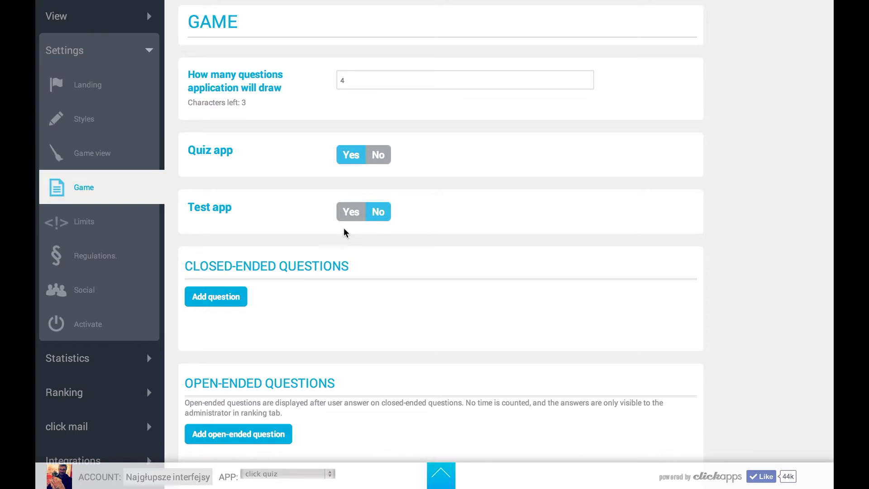
{"action": "left_click", "coordinate": [349, 211]}
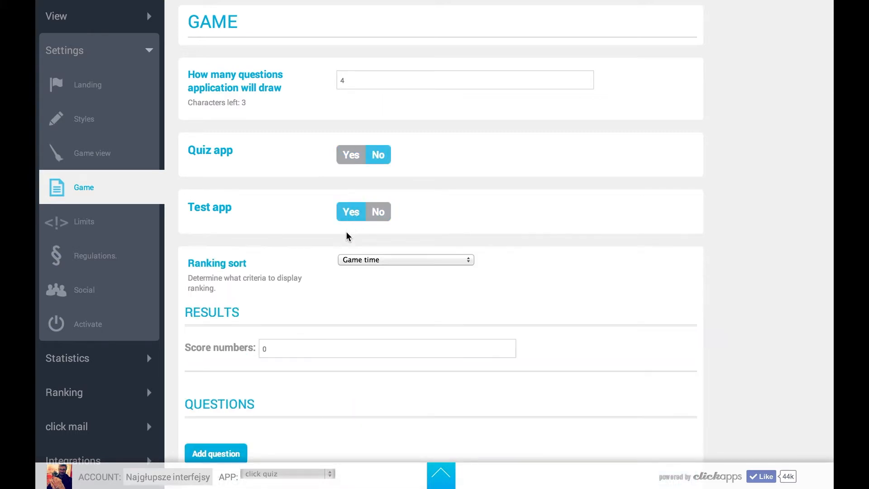
{"action": "scroll", "coordinate": [346, 232], "scroll_direction": "down", "scroll_amount": 2}
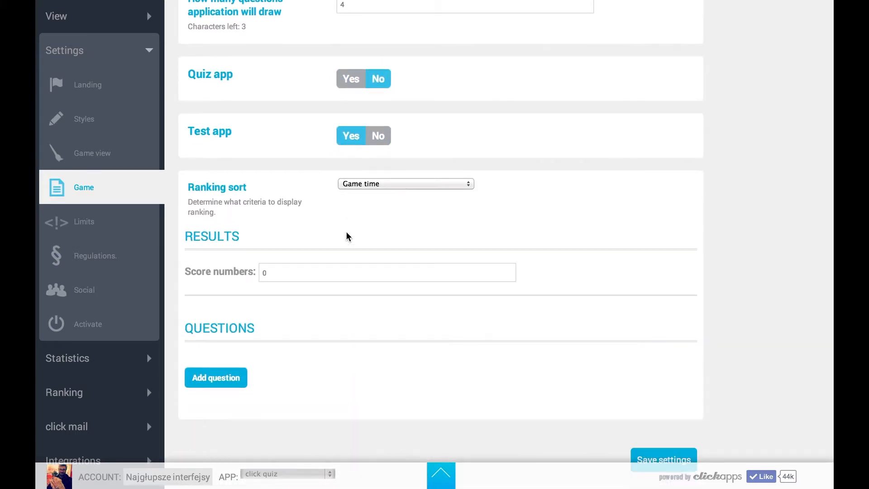
{"action": "left_click", "coordinate": [376, 185]}
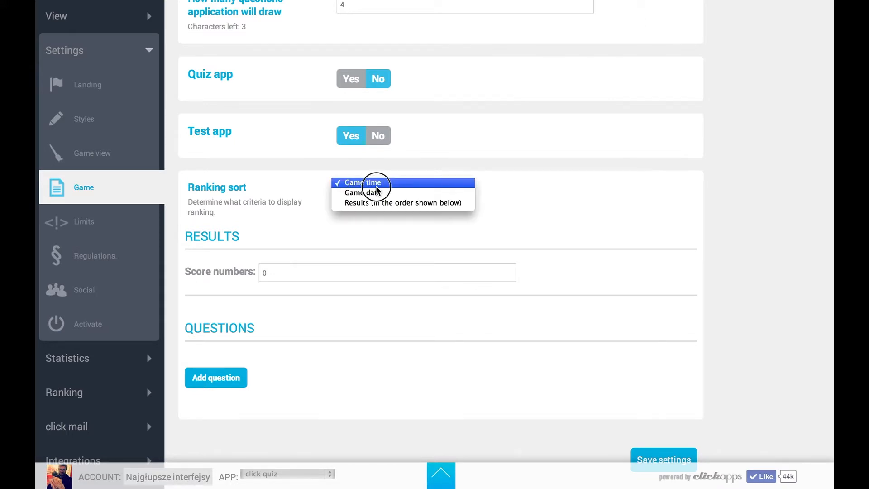
{"action": "left_click", "coordinate": [353, 78]}
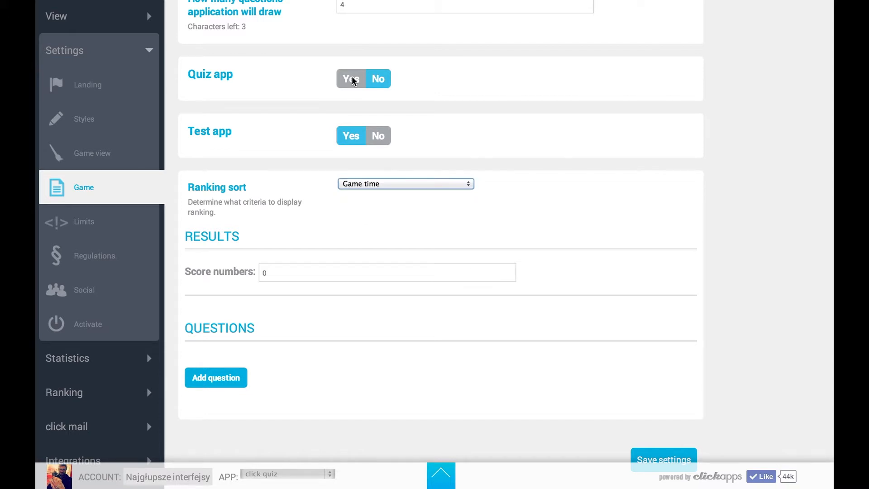
{"action": "left_click", "coordinate": [352, 78]}
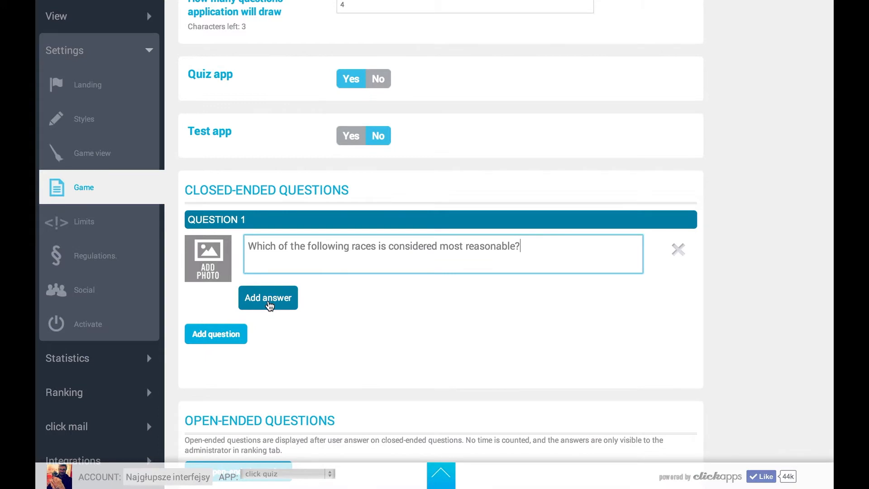
- Give question 1 the Klingons picture and add the answer Vulcans with the picture 356163.1.jpg
{"action": "left_click", "coordinate": [213, 262]}
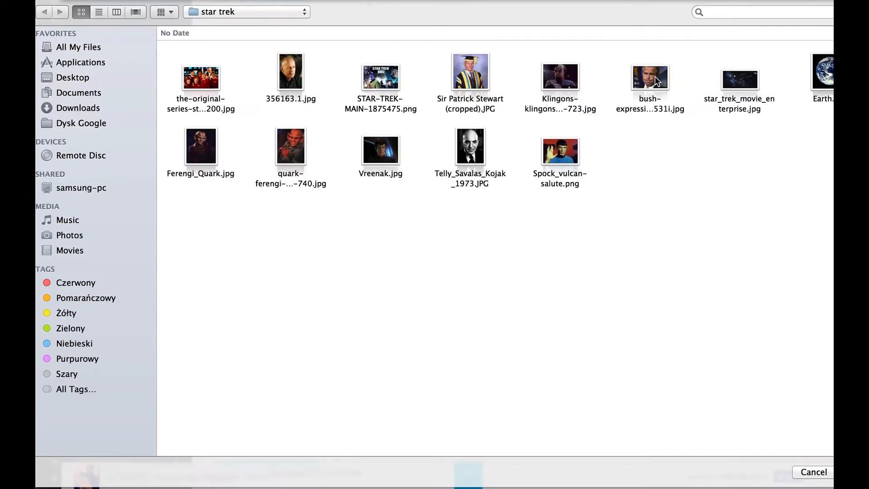
{"action": "double_click", "coordinate": [560, 77]}
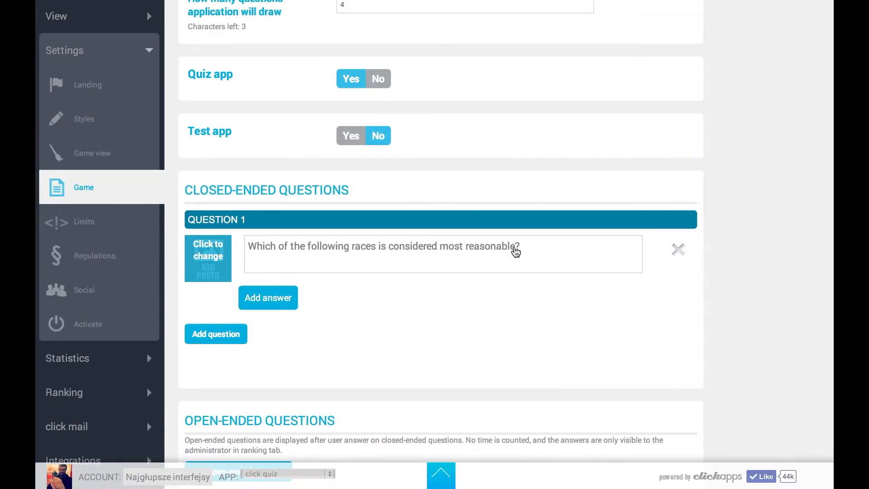
{"action": "left_click", "coordinate": [275, 303]}
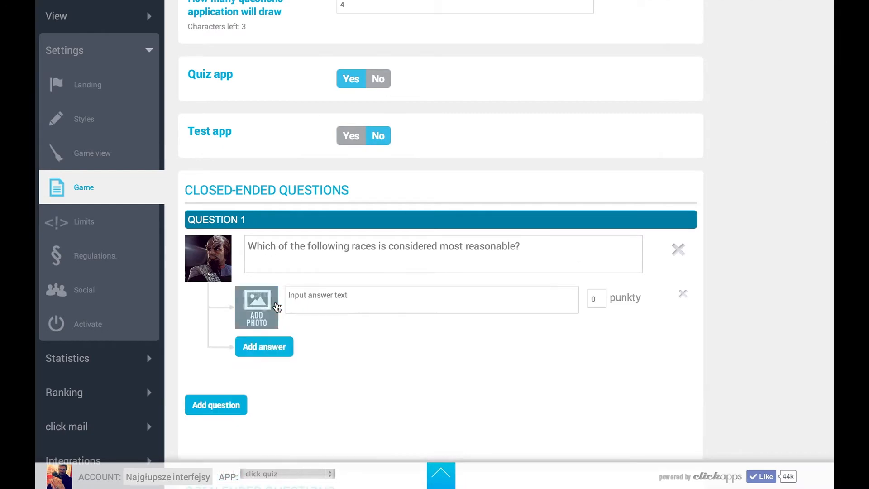
{"action": "type", "text": "Vulcans"}
{"action": "left_click", "coordinate": [259, 309]}
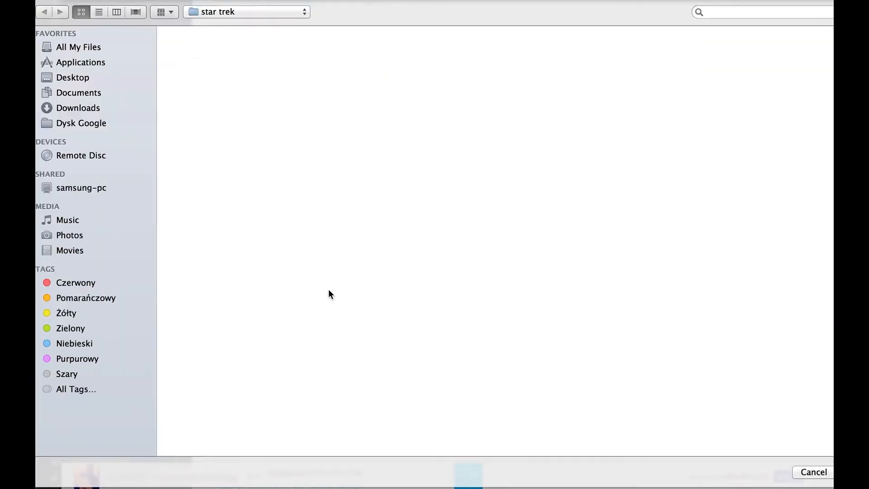
{"action": "left_click", "coordinate": [291, 144]}
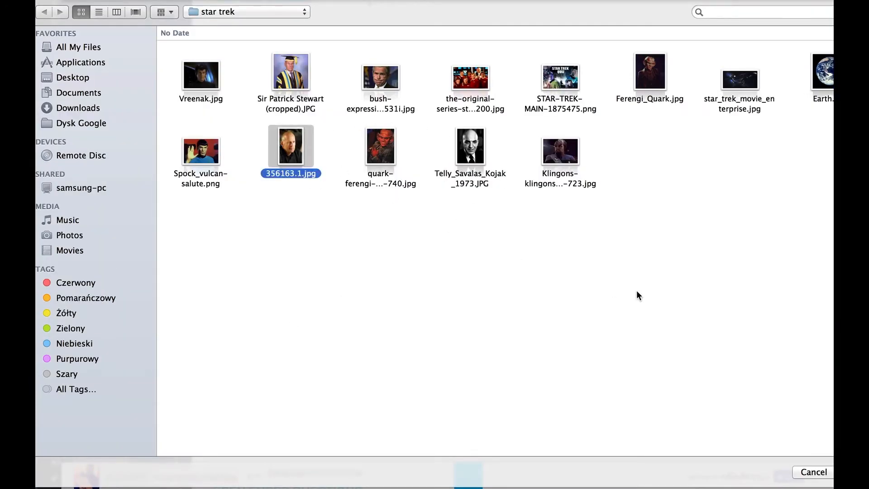
{"action": "left_click", "coordinate": [855, 471]}
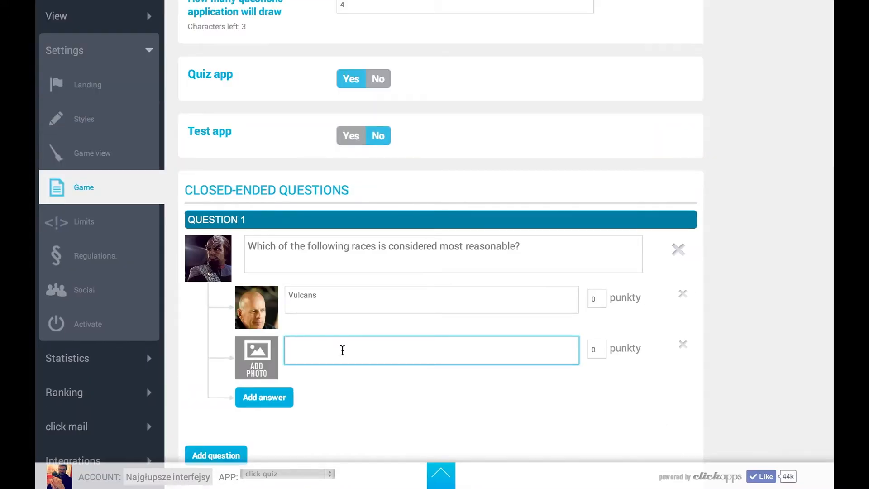
- Add the answer Romulans with the picture Spock_vulcan-salute.png plus an empty third answer, and give the Vulcans answer 2 points
{"action": "left_click", "coordinate": [274, 360]}
{"action": "left_click", "coordinate": [469, 154]}
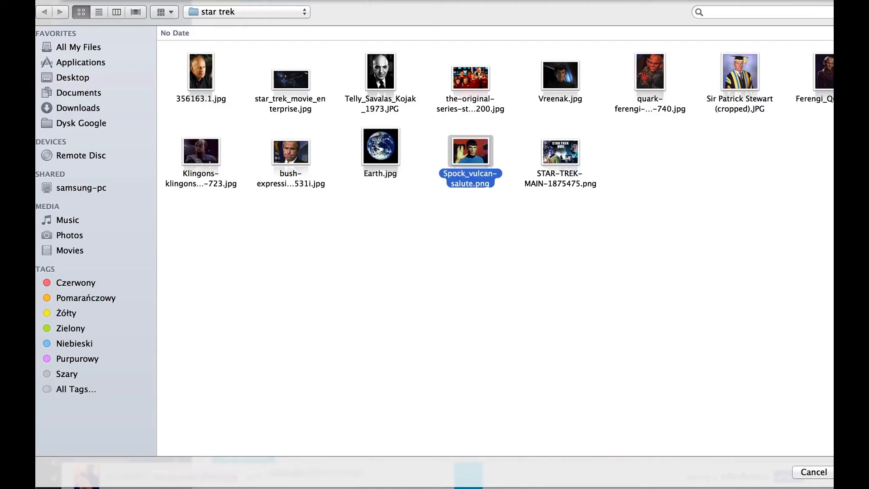
{"action": "left_click", "coordinate": [855, 472]}
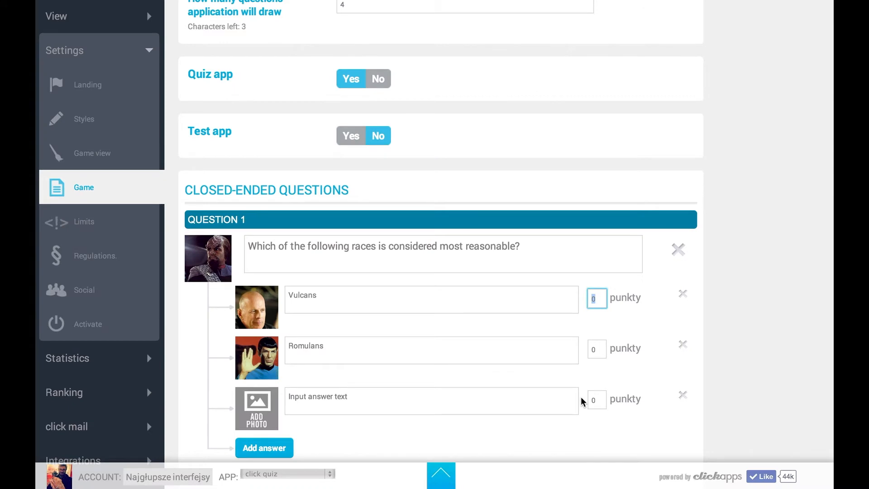
{"action": "type", "text": "2"}
- Add an empty second closed-ended question and an empty open-ended question to the game
{"action": "scroll", "coordinate": [607, 408], "scroll_direction": "down", "scroll_amount": 5}
{"action": "left_click", "coordinate": [217, 303]}
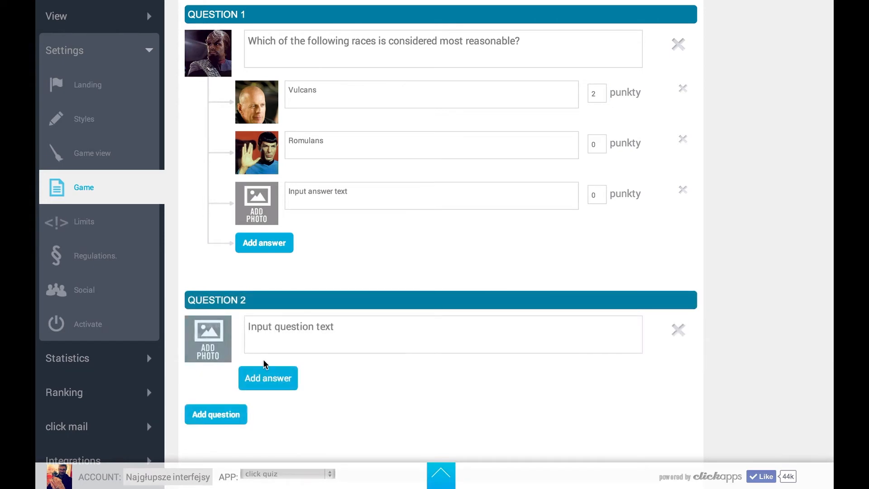
{"action": "scroll", "coordinate": [267, 360], "scroll_direction": "down", "scroll_amount": 4}
{"action": "left_click", "coordinate": [244, 375]}
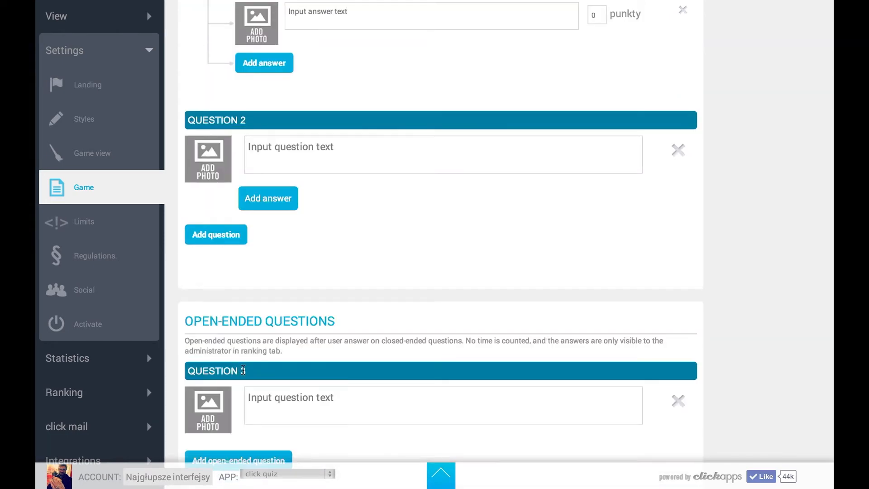
{"action": "scroll", "coordinate": [243, 370], "scroll_direction": "down", "scroll_amount": 3}
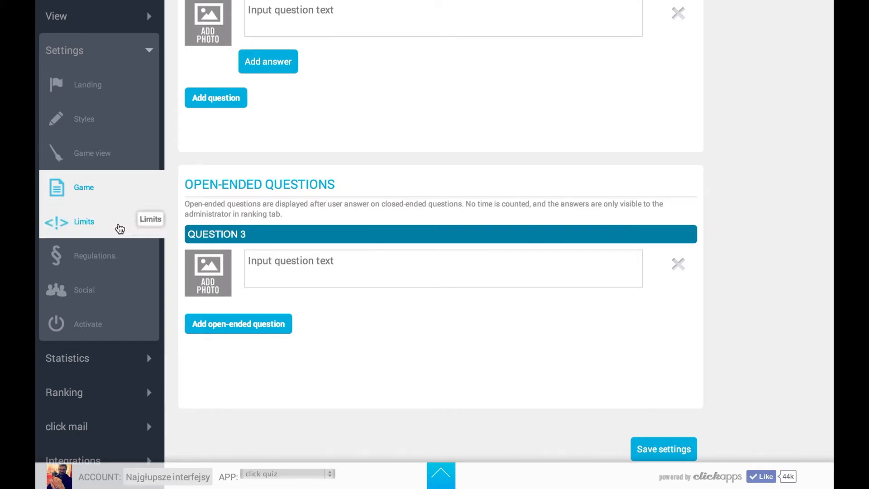
- In the limits settings, set automatic results with 3 winners, and switch the results to selection by the jury
{"action": "left_click", "coordinate": [120, 229]}
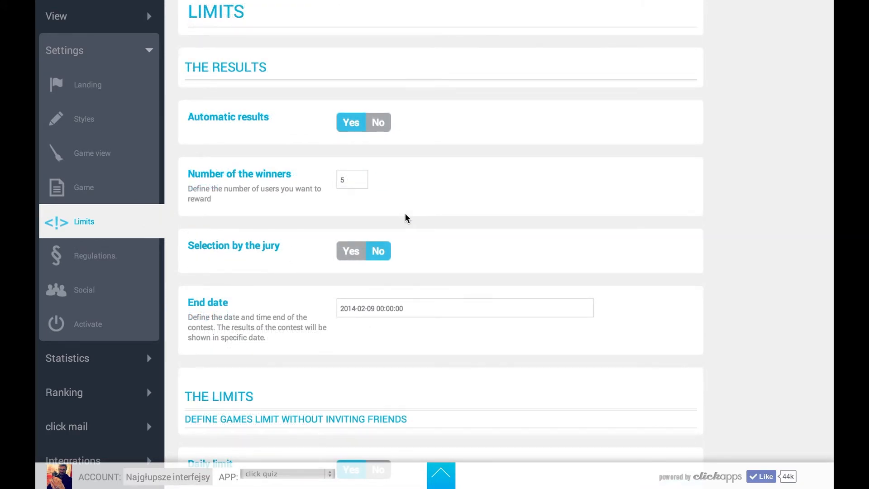
{"action": "left_click", "coordinate": [359, 254]}
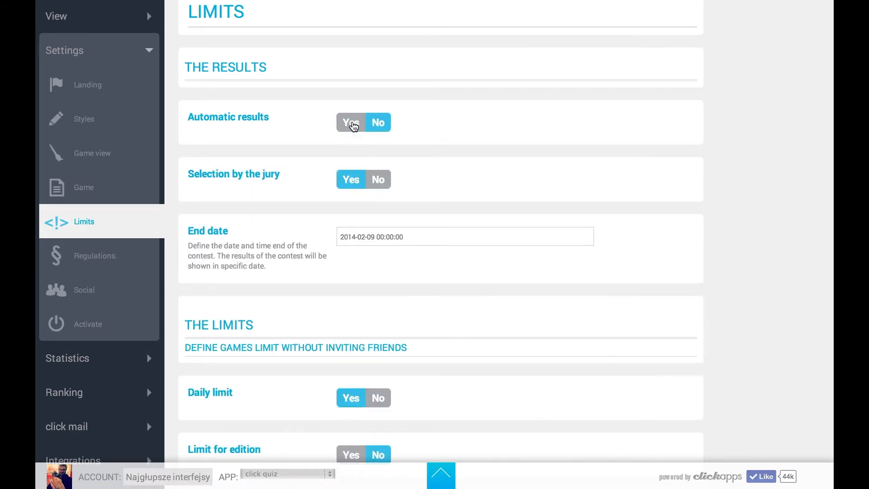
{"action": "left_click", "coordinate": [354, 123]}
{"action": "left_click_drag", "start_coordinate": [351, 177], "coordinate": [334, 169]}
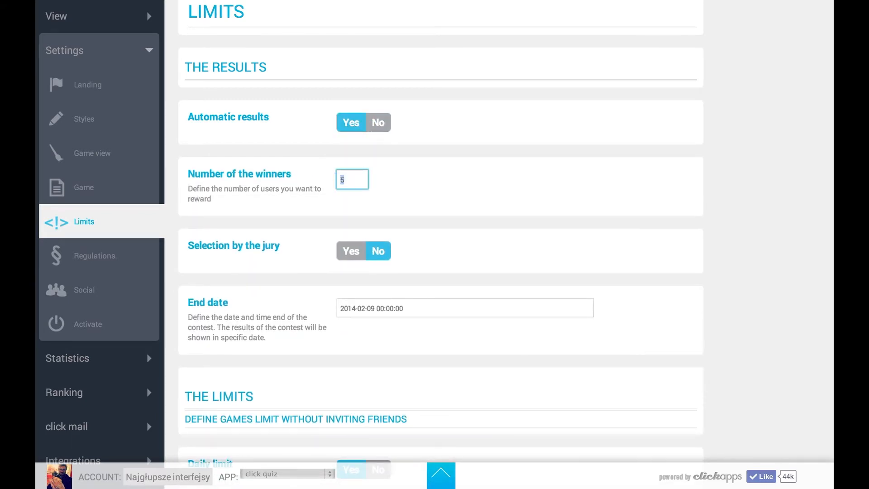
{"action": "type", "text": "3"}
{"action": "left_click", "coordinate": [351, 254]}
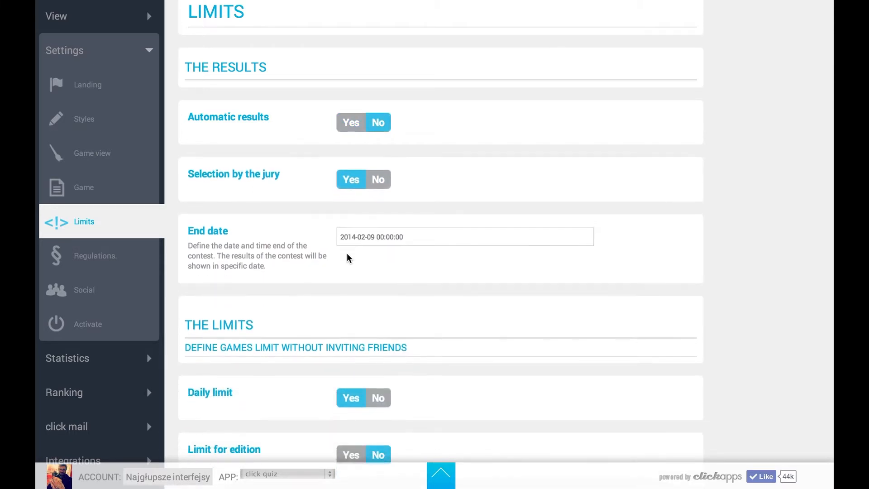
{"action": "left_click", "coordinate": [429, 238]}
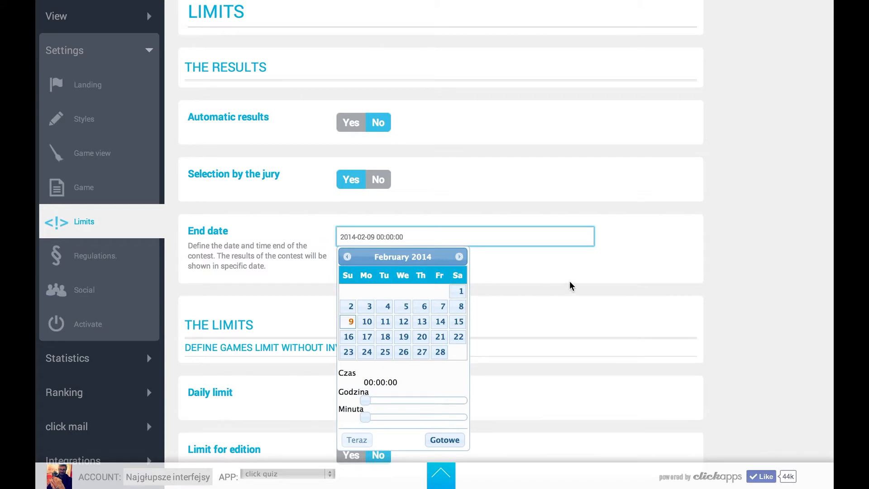
{"action": "left_click", "coordinate": [591, 281]}
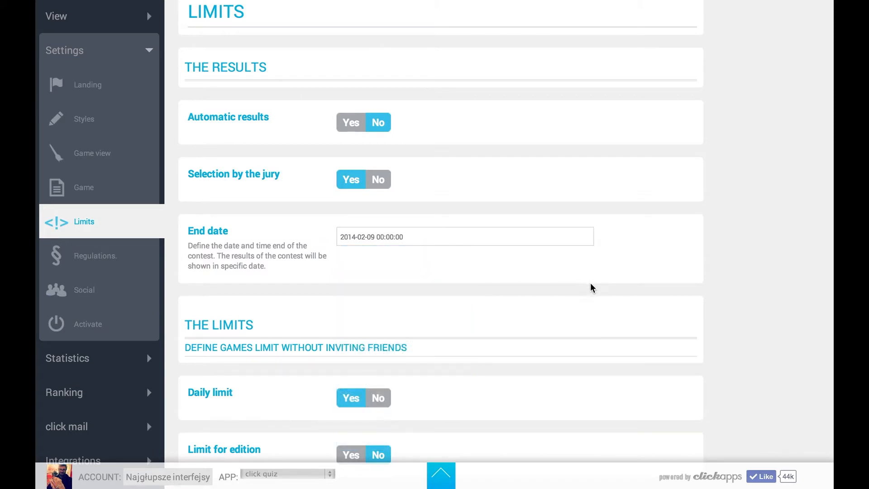
{"action": "scroll", "coordinate": [590, 288], "scroll_direction": "down", "scroll_amount": 1}
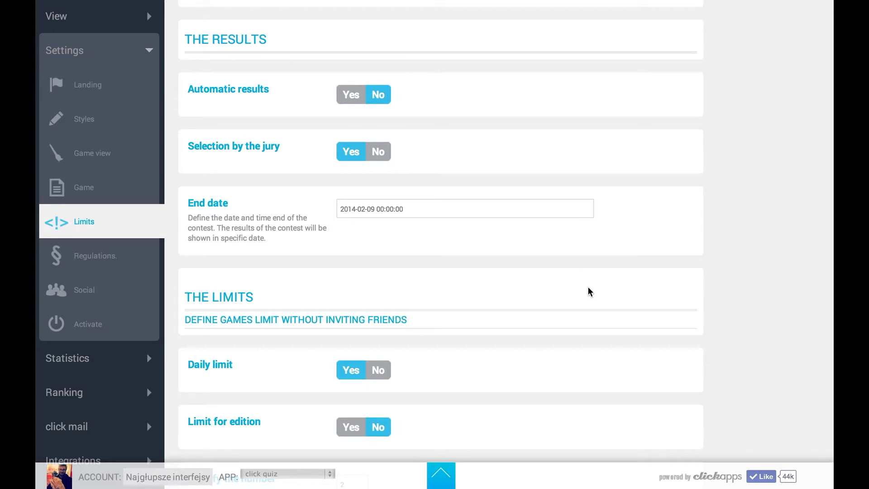
{"action": "left_click", "coordinate": [527, 212]}
{"action": "left_click", "coordinate": [403, 320]}
{"action": "left_click", "coordinate": [423, 373]}
{"action": "left_click", "coordinate": [561, 313]}
- Try the limit for edition for games without inviting friends and return to the daily limit
{"action": "scroll", "coordinate": [349, 317], "scroll_direction": "down", "scroll_amount": 2}
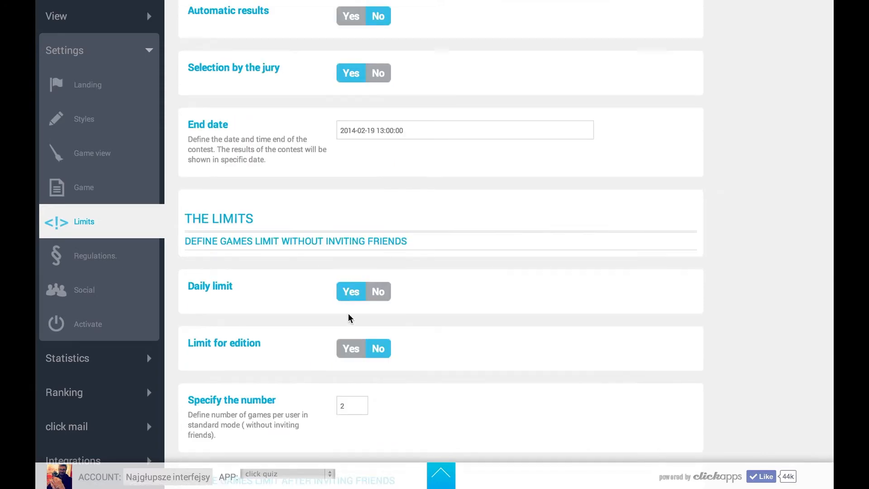
{"action": "scroll", "coordinate": [349, 316], "scroll_direction": "down", "scroll_amount": 1}
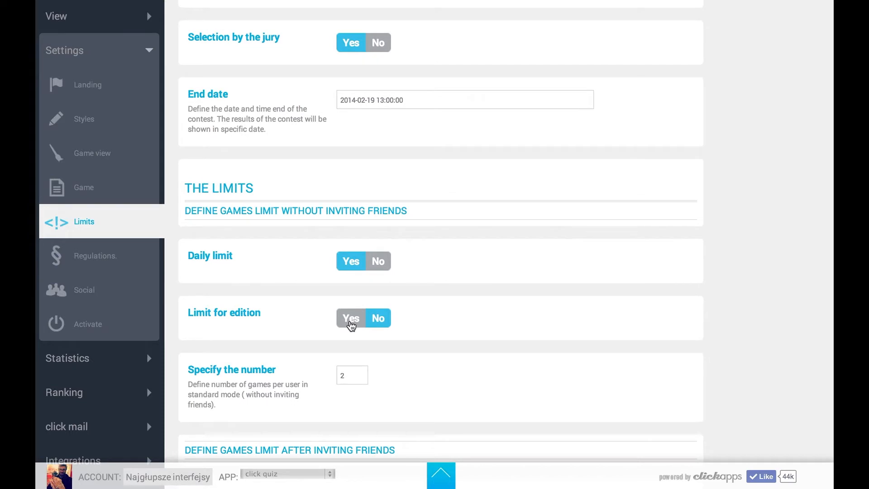
{"action": "left_click", "coordinate": [351, 323]}
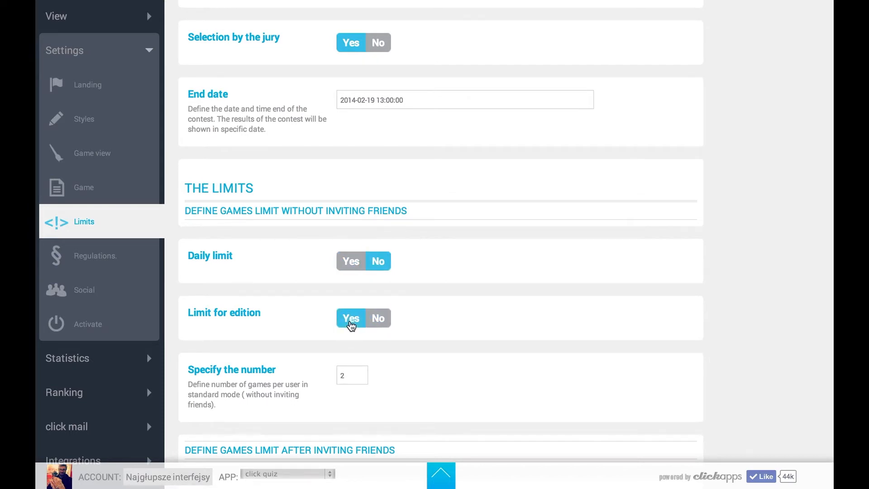
{"action": "left_click", "coordinate": [354, 269]}
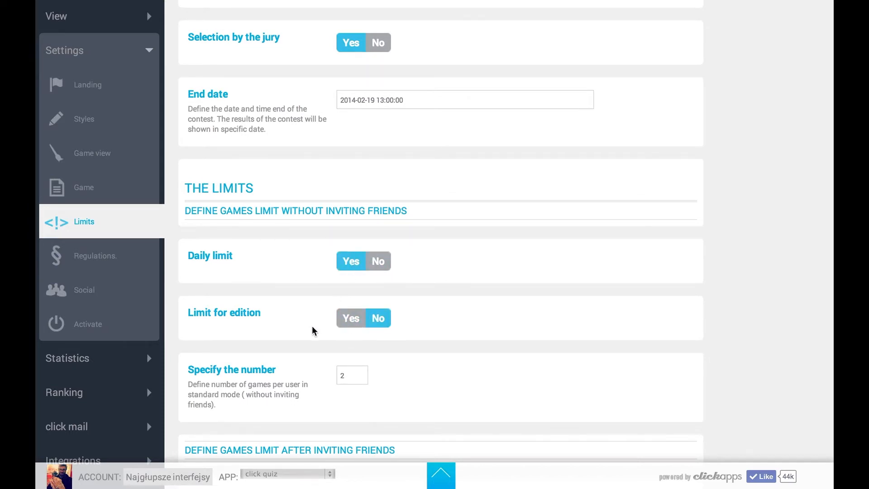
- Set the number of games per user without inviting friends to 3
{"action": "scroll", "coordinate": [311, 327], "scroll_direction": "down", "scroll_amount": 3}
{"action": "scroll", "coordinate": [311, 326], "scroll_direction": "down", "scroll_amount": 1}
{"action": "left_click", "coordinate": [346, 246]}
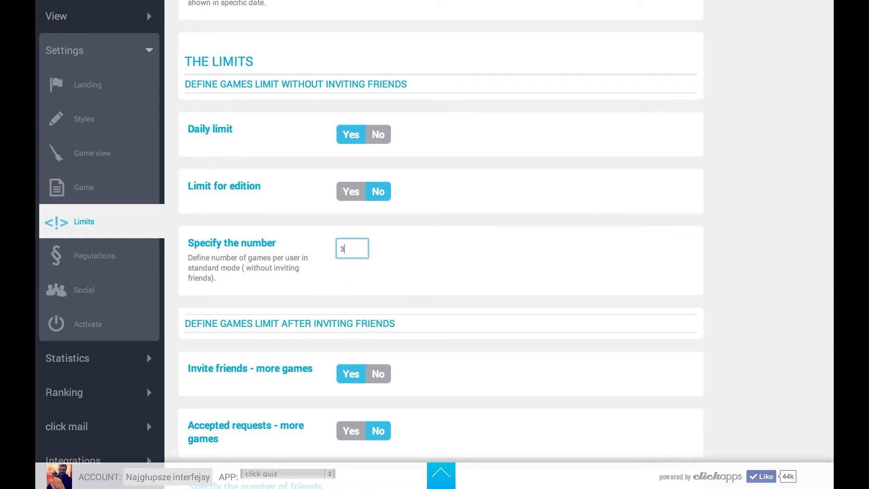
- Try granting more games for accepted requests, return to granting them for inviting friends, and set the number of friends to 2
{"action": "scroll", "coordinate": [452, 281], "scroll_direction": "down", "scroll_amount": 4}
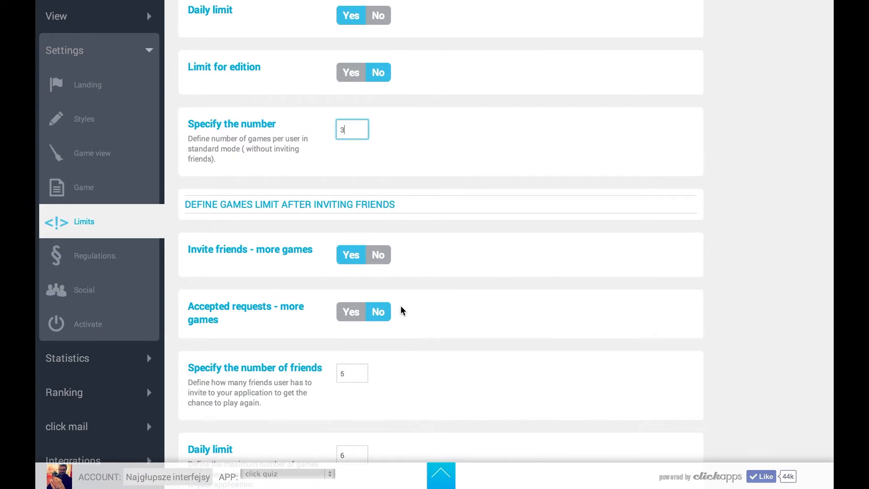
{"action": "left_click", "coordinate": [355, 311]}
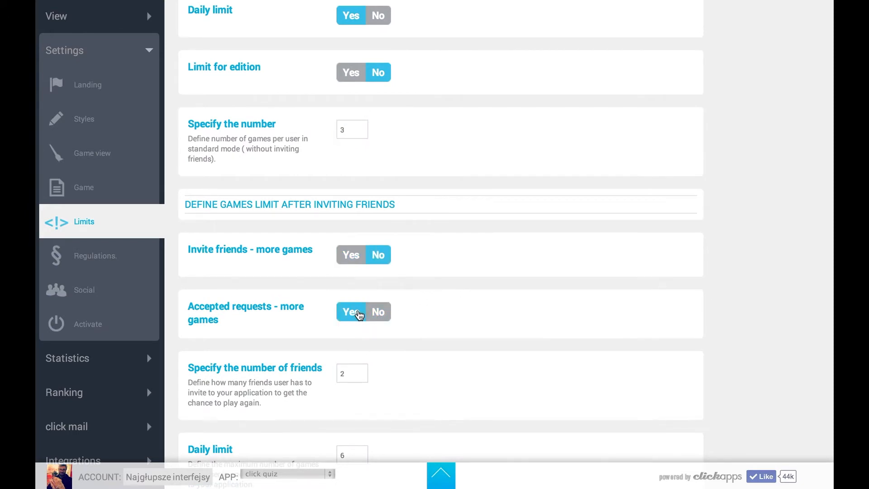
{"action": "left_click", "coordinate": [356, 261]}
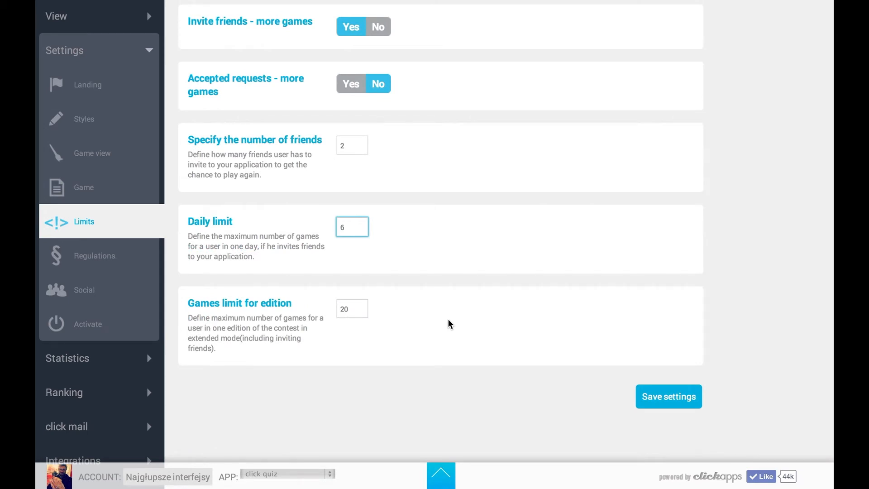
{"action": "left_click", "coordinate": [362, 311]}
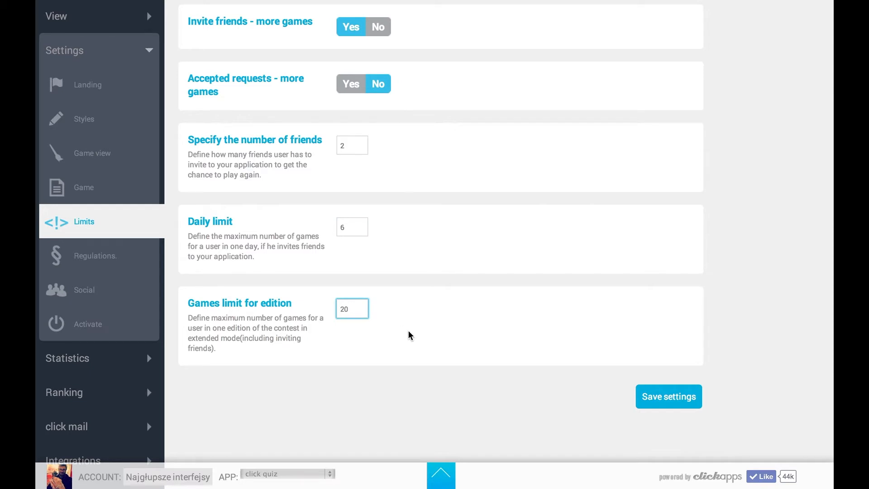
- In the regulations settings, switch off the Prizes, Rules and Regulations sections of the application
{"action": "left_click", "coordinate": [123, 263]}
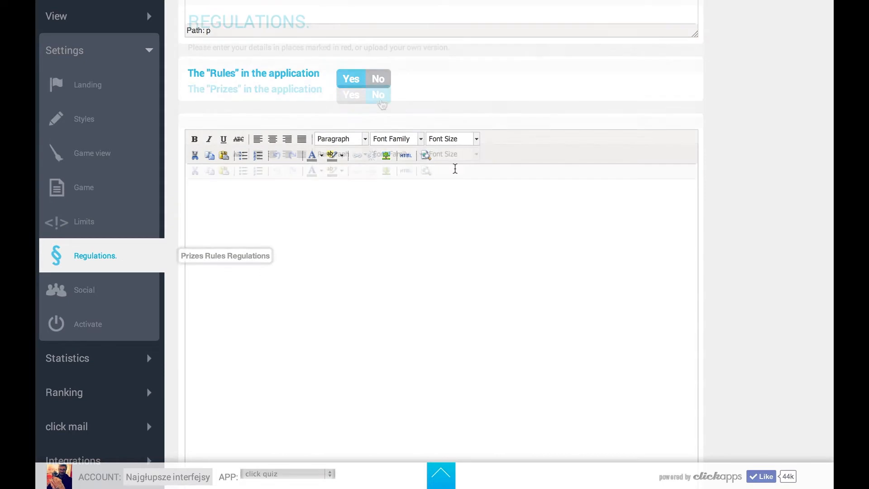
{"action": "left_click", "coordinate": [388, 151]}
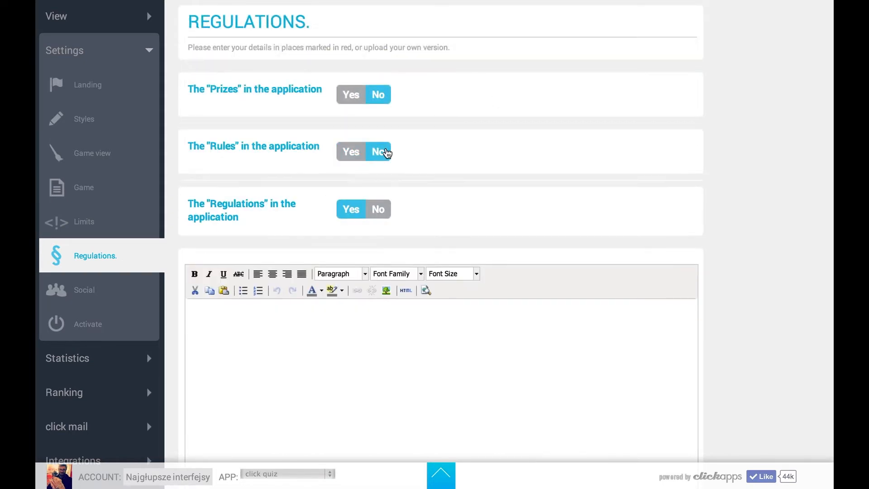
{"action": "left_click", "coordinate": [381, 208]}
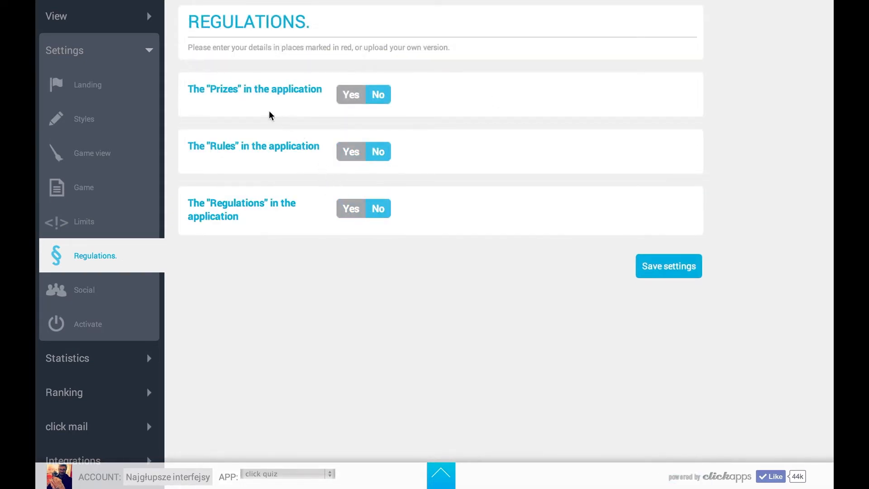
- Include the Prizes, Rules and Regulations sections in the application through the regulations settings
{"action": "left_click", "coordinate": [351, 95]}
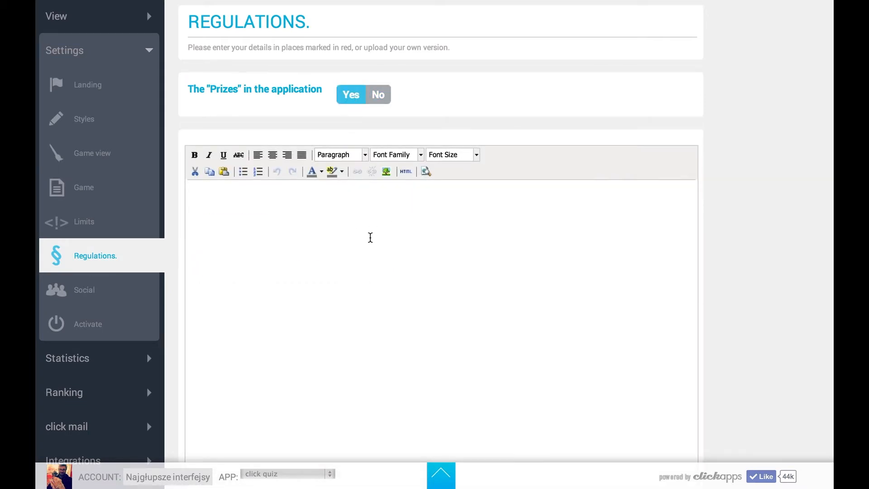
{"action": "scroll", "coordinate": [361, 265], "scroll_direction": "down", "scroll_amount": 3}
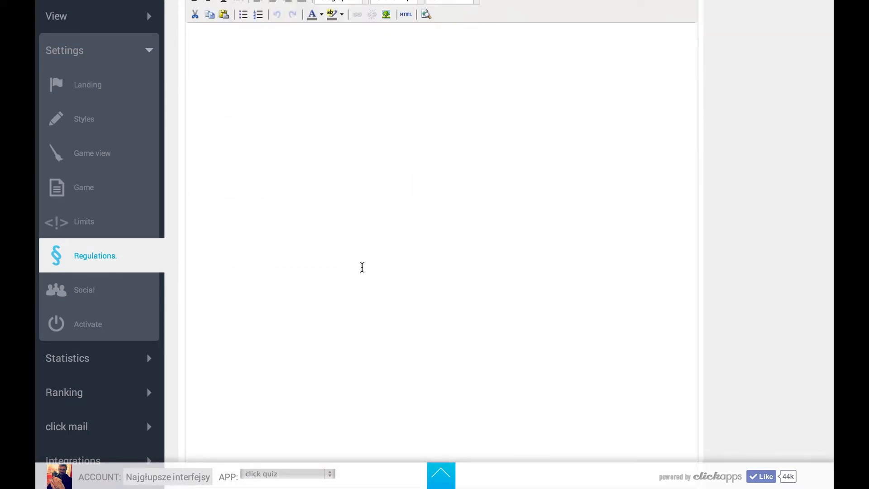
{"action": "scroll", "coordinate": [362, 267], "scroll_direction": "down", "scroll_amount": 3}
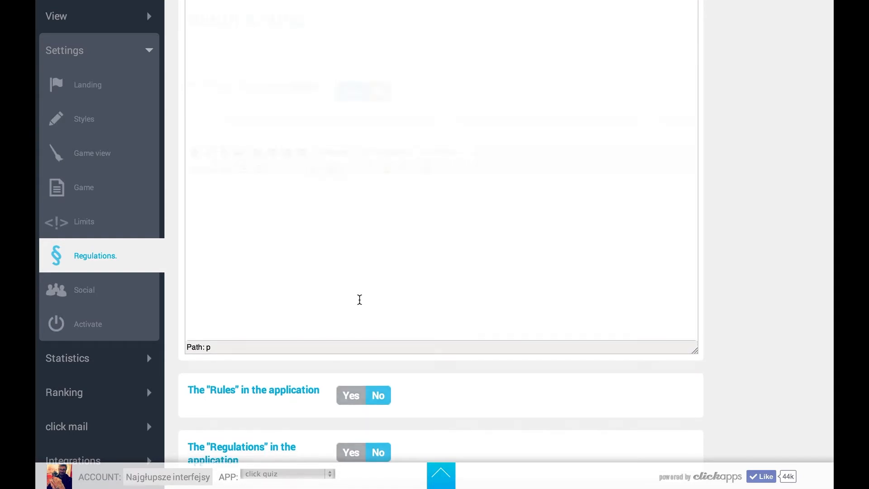
{"action": "scroll", "coordinate": [360, 299], "scroll_direction": "down", "scroll_amount": 3}
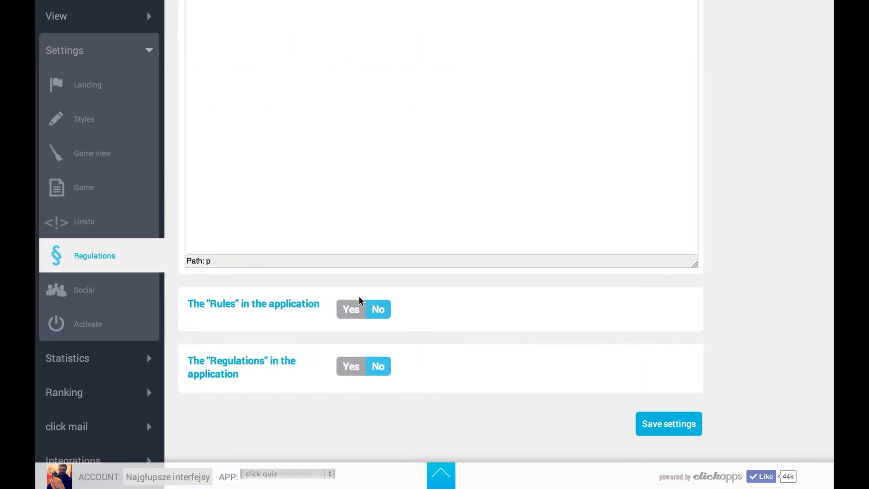
{"action": "left_click", "coordinate": [350, 309]}
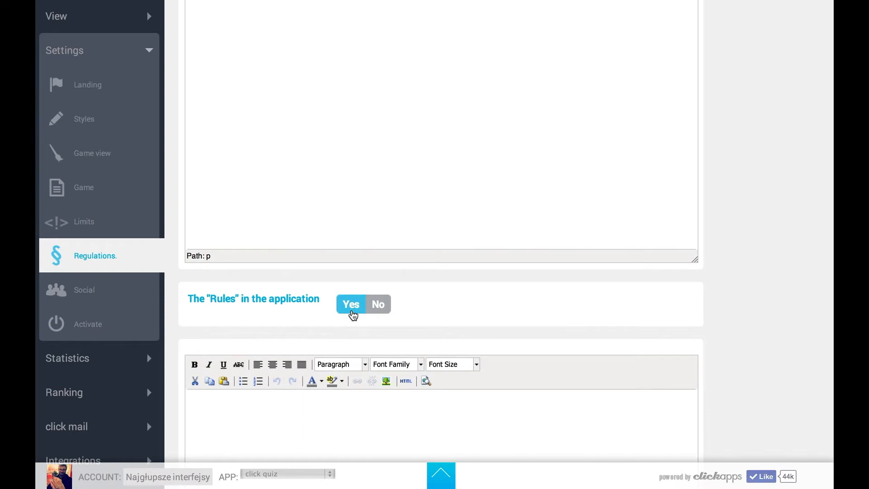
{"action": "scroll", "coordinate": [353, 313], "scroll_direction": "down", "scroll_amount": 5}
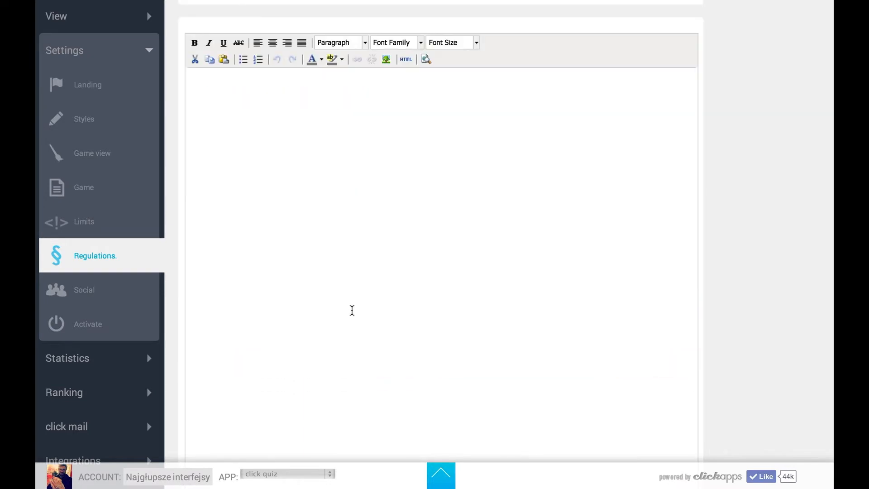
{"action": "left_click", "coordinate": [353, 322]}
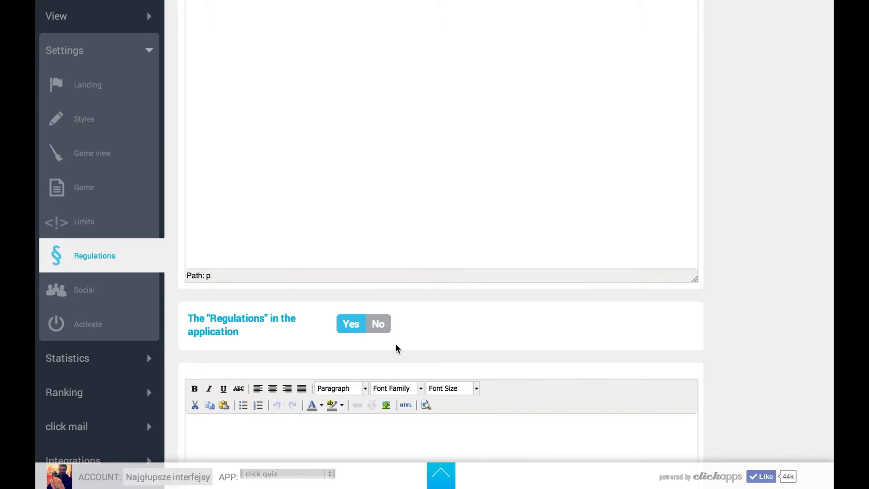
- In the social settings, set Must like to Yes and keep posting on the user's wall enabled
{"action": "left_click", "coordinate": [121, 295]}
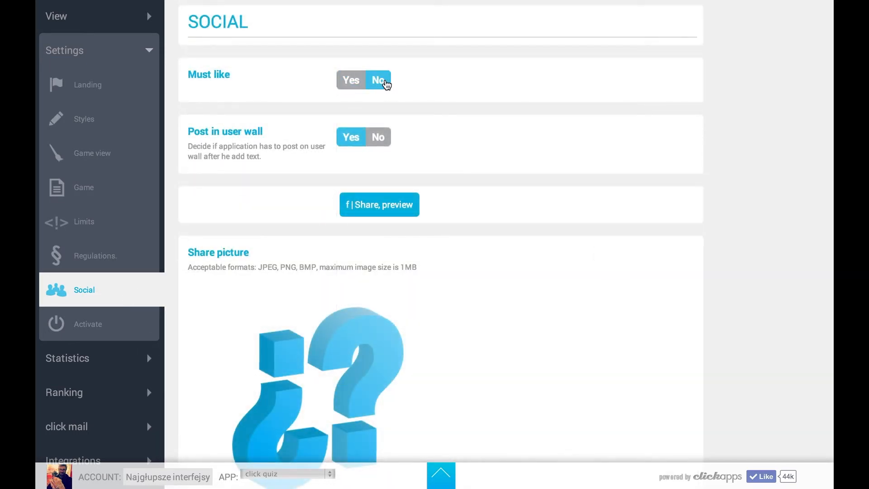
{"action": "left_click", "coordinate": [351, 80]}
{"action": "left_click", "coordinate": [368, 143]}
{"action": "left_click", "coordinate": [352, 141]}
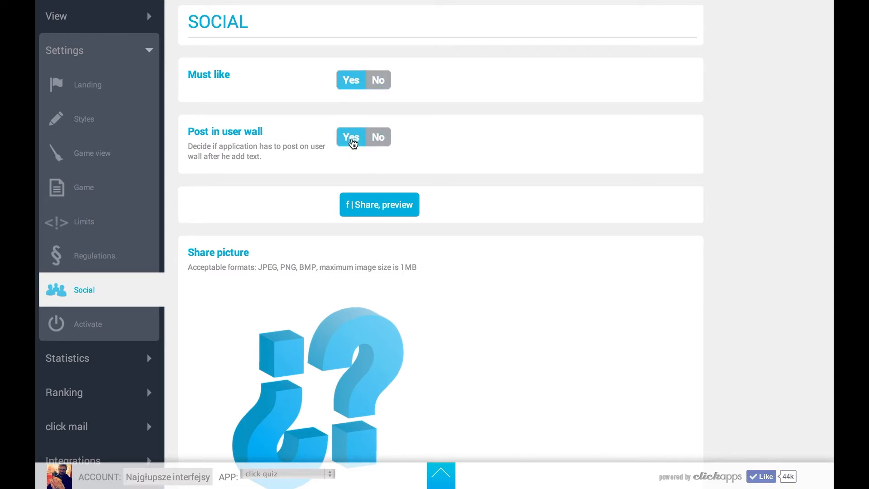
- Preview the Facebook share post and close it without sharing
{"action": "left_click", "coordinate": [389, 212]}
{"action": "scroll", "coordinate": [455, 253], "scroll_direction": "down", "scroll_amount": 3}
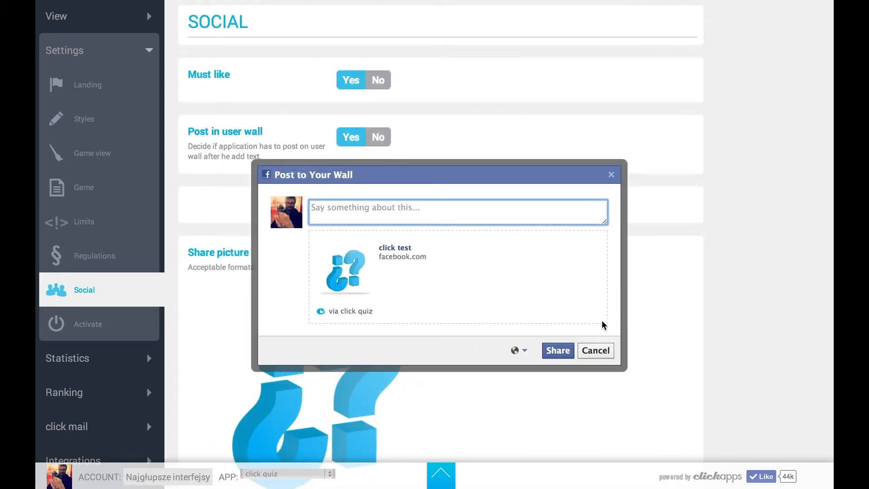
{"action": "left_click", "coordinate": [596, 354]}
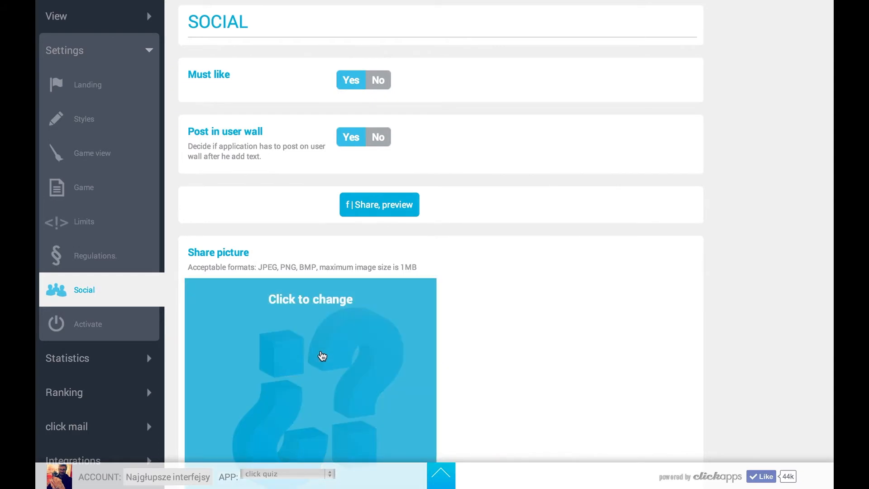
- Replace the share picture with the original series crew image from the star trek folder
{"action": "scroll", "coordinate": [323, 343], "scroll_direction": "down", "scroll_amount": 1}
{"action": "left_click", "coordinate": [311, 259]}
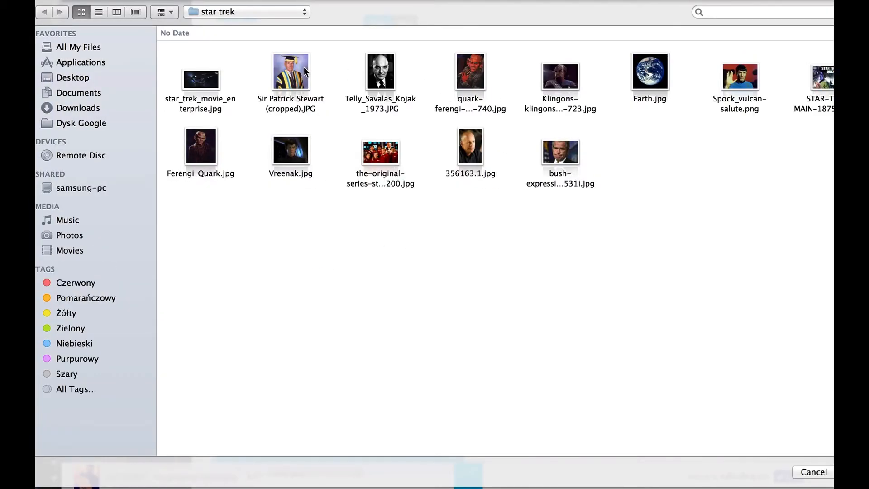
{"action": "double_click", "coordinate": [380, 153]}
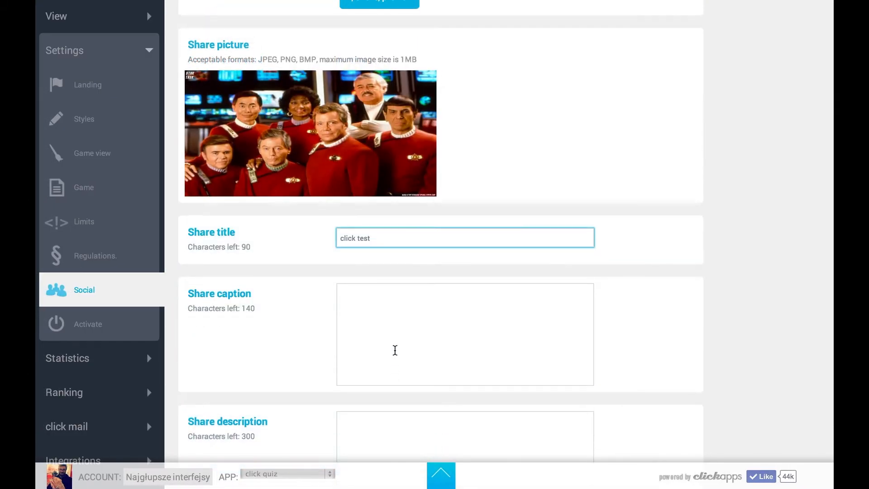
- Set the share title to "star trek trivia", the caption to "play with us!" and the description to "competition in star trek knowledge"
{"action": "left_click_drag", "start_coordinate": [383, 238], "coordinate": [336, 245]}
{"action": "type", "text": "star trek trivia"}
{"action": "left_click", "coordinate": [393, 287]}
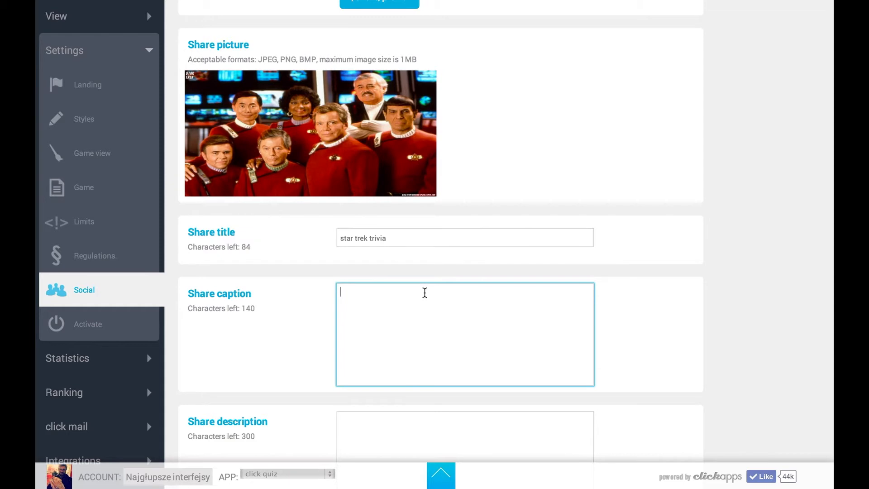
{"action": "type", "text": "play with us!"}
{"action": "scroll", "coordinate": [402, 306], "scroll_direction": "down", "scroll_amount": 3}
{"action": "left_click", "coordinate": [402, 306]}
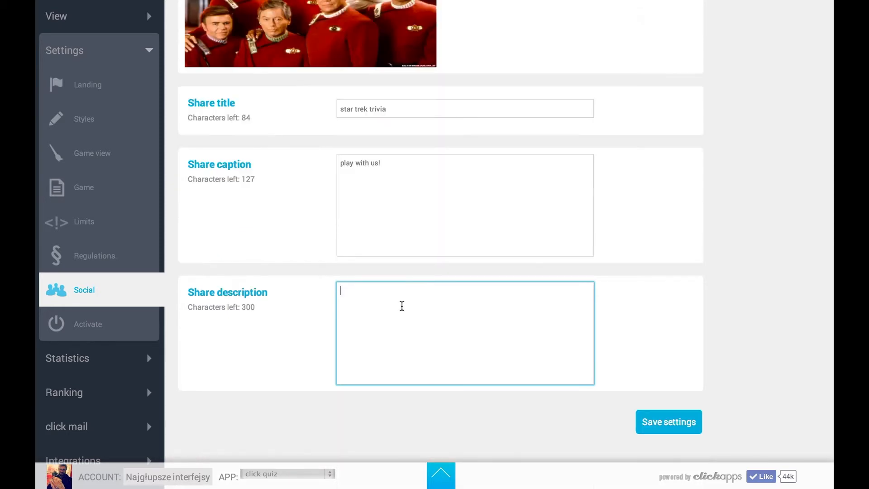
{"action": "type", "text": "competition in star trek knowledge"}
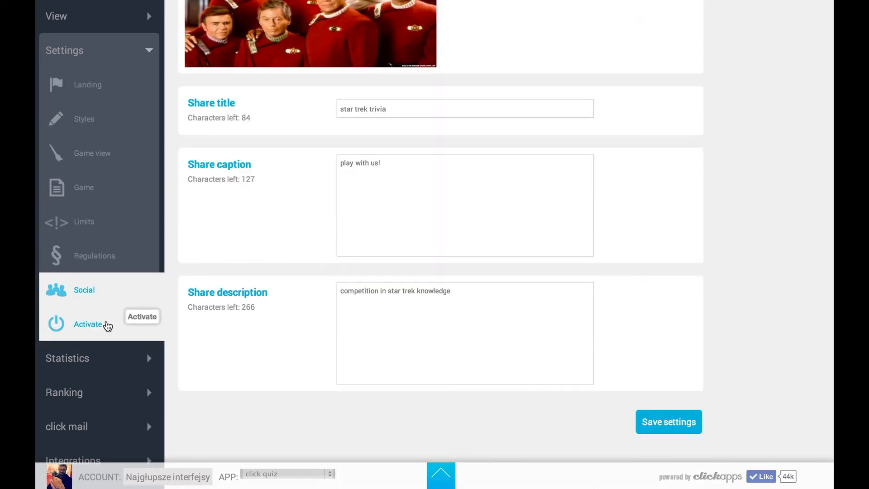
{"action": "left_click", "coordinate": [107, 326]}
{"action": "scroll", "coordinate": [496, 189], "scroll_direction": "up", "scroll_amount": 6}
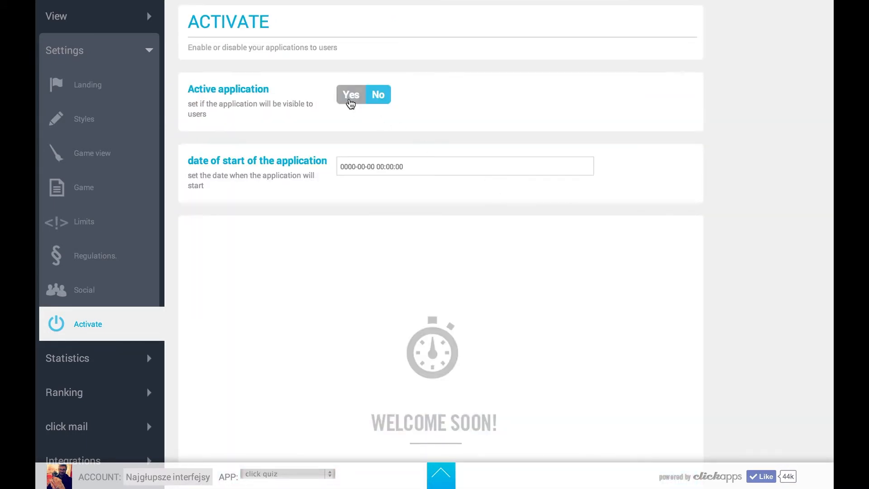
{"action": "left_click", "coordinate": [420, 163]}
{"action": "left_click", "coordinate": [458, 252]}
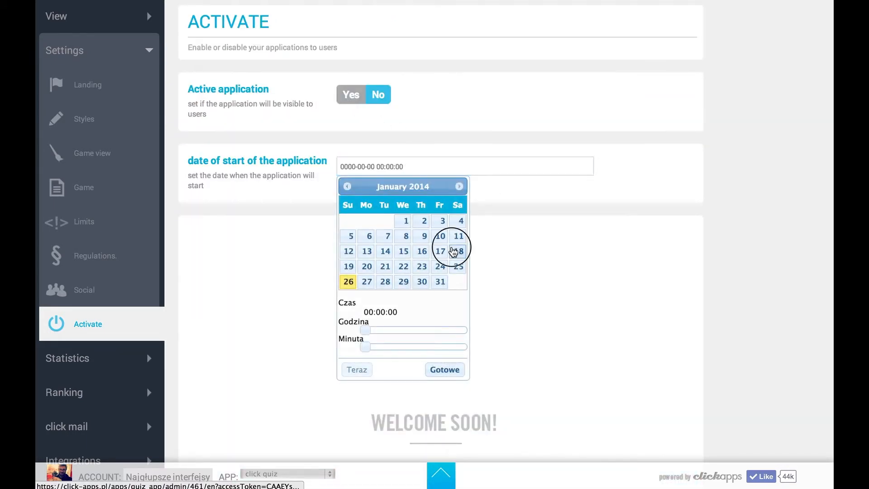
{"action": "left_click_drag", "start_coordinate": [391, 331], "coordinate": [423, 330]}
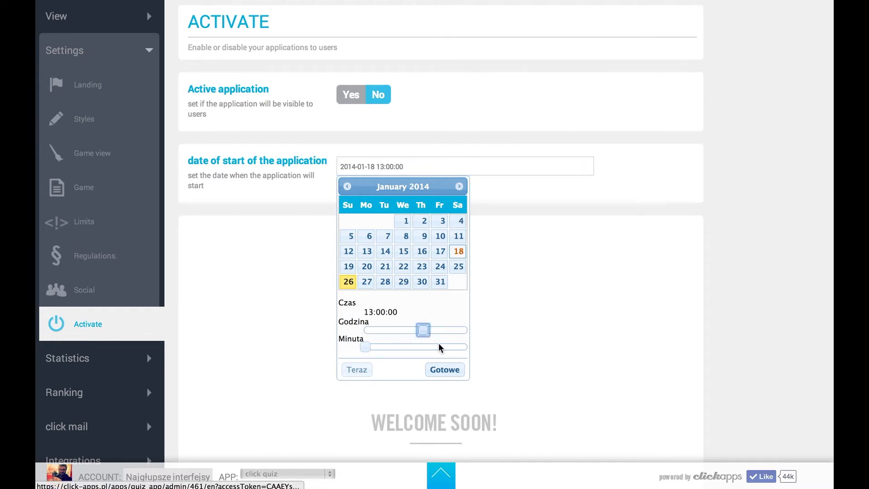
- Make the application active for users and save the activation settings
{"action": "left_click", "coordinate": [572, 253]}
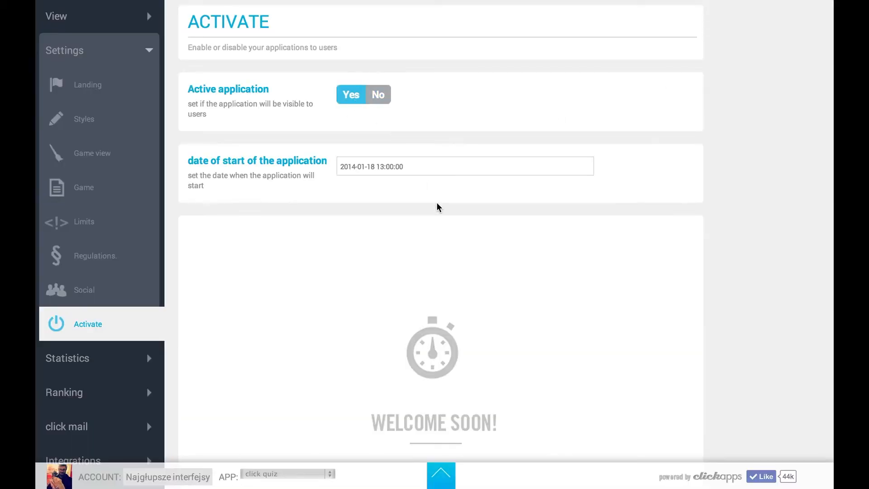
{"action": "scroll", "coordinate": [458, 355], "scroll_direction": "down", "scroll_amount": 2}
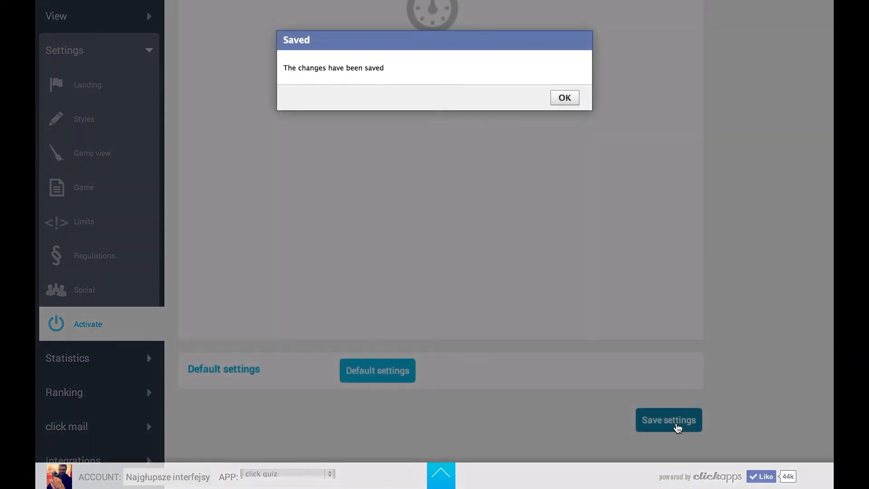
{"action": "left_click", "coordinate": [564, 98]}
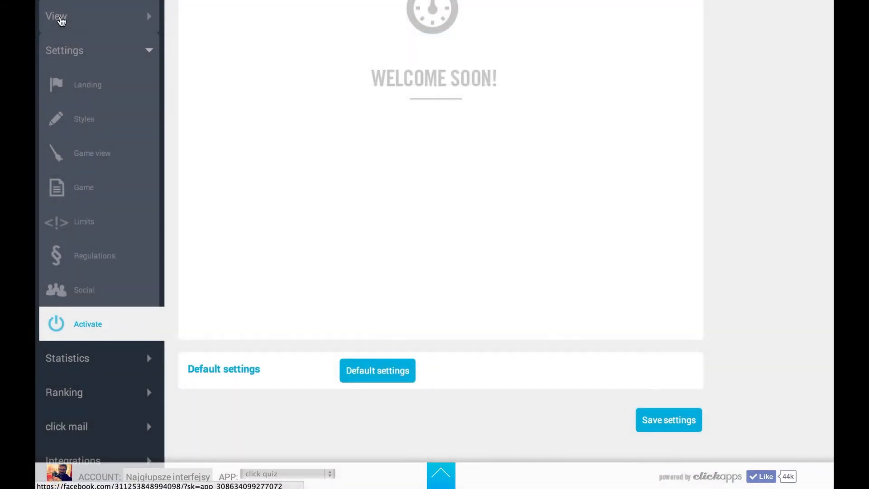
- Open the live quiz on the Facebook page, enter it from the landing image, and look through its prizes, ranking and rules
{"action": "left_click", "coordinate": [62, 22]}
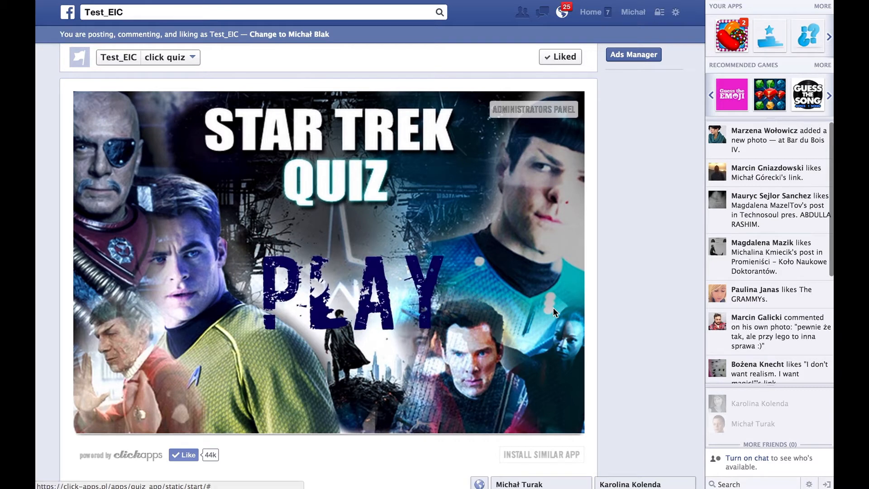
{"action": "left_click", "coordinate": [328, 300]}
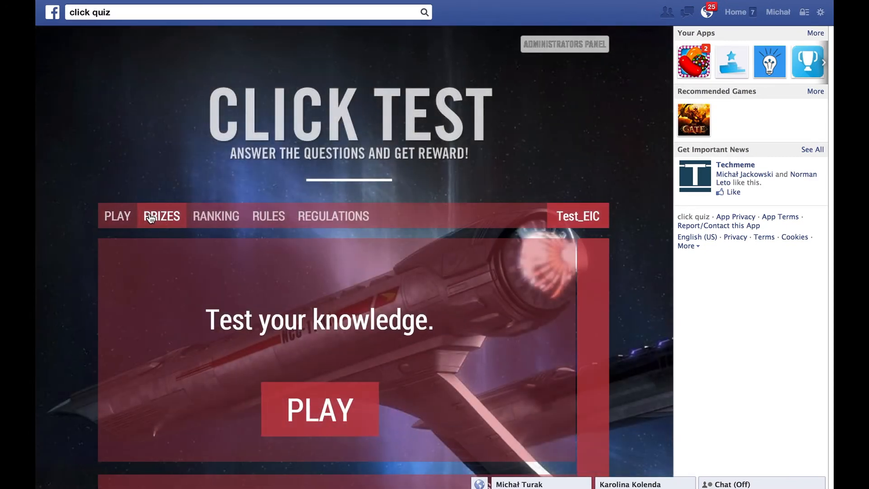
{"action": "left_click", "coordinate": [152, 217]}
{"action": "left_click", "coordinate": [209, 216]}
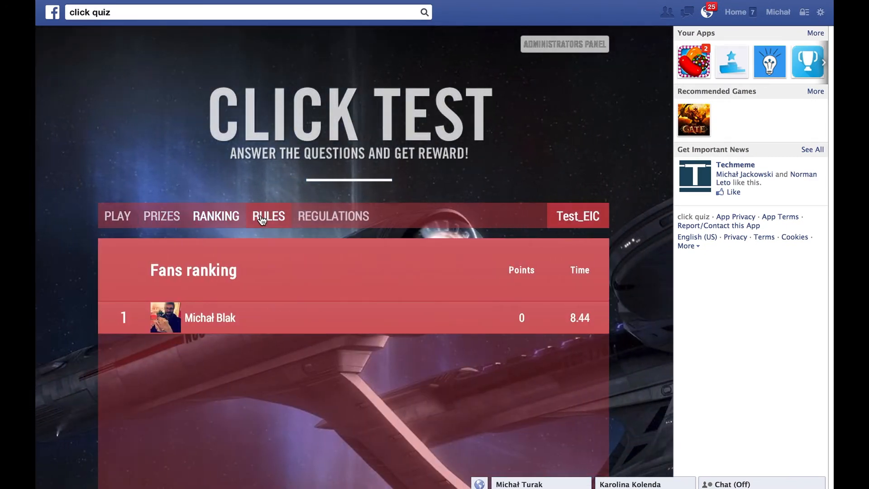
{"action": "left_click", "coordinate": [261, 218]}
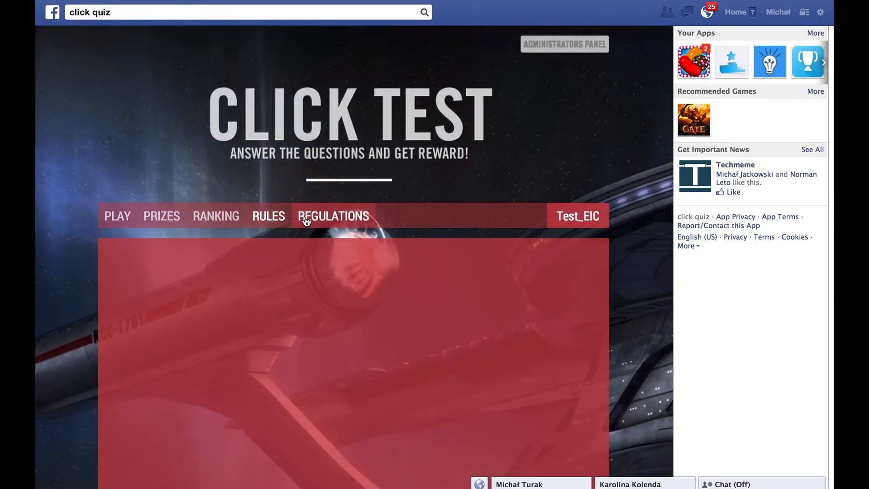
- Return to the quiz's play page and start a game to check the first question
{"action": "left_click", "coordinate": [117, 217]}
{"action": "left_click", "coordinate": [358, 406]}
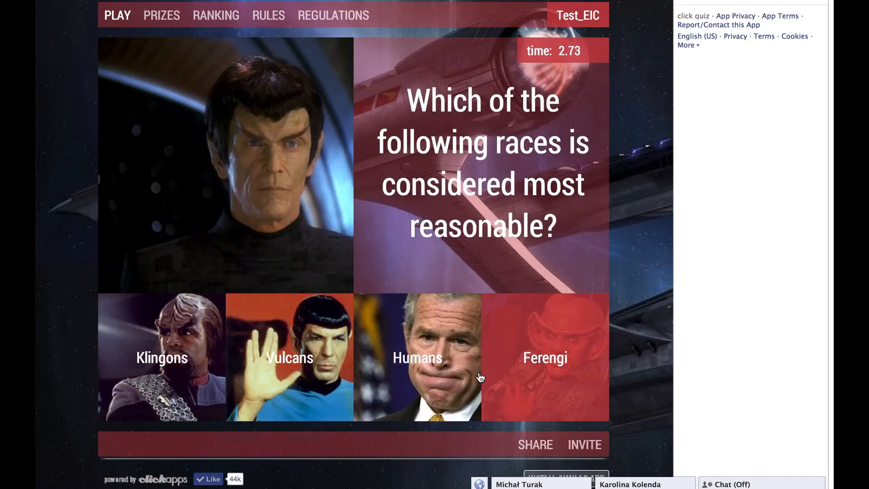
- Answer the multiple-choice Star Trek questions, choosing Enterprise as the original series spaceship
{"action": "left_click", "coordinate": [185, 362]}
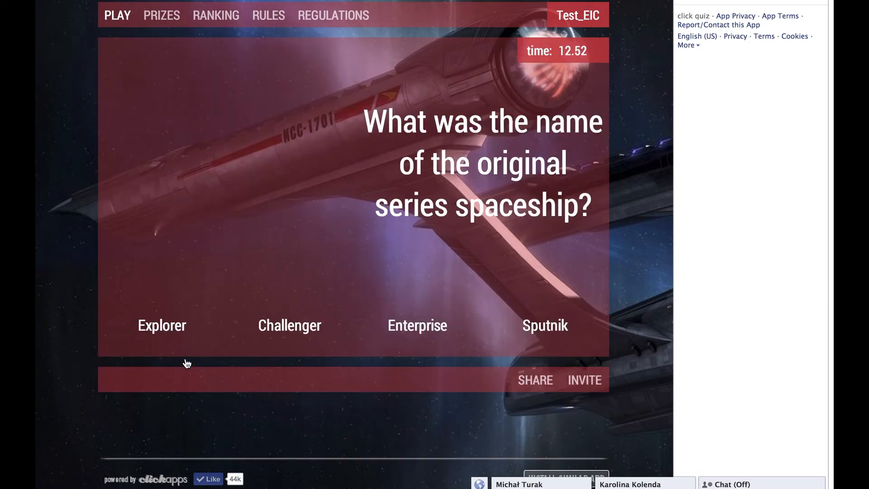
{"action": "left_click", "coordinate": [452, 340]}
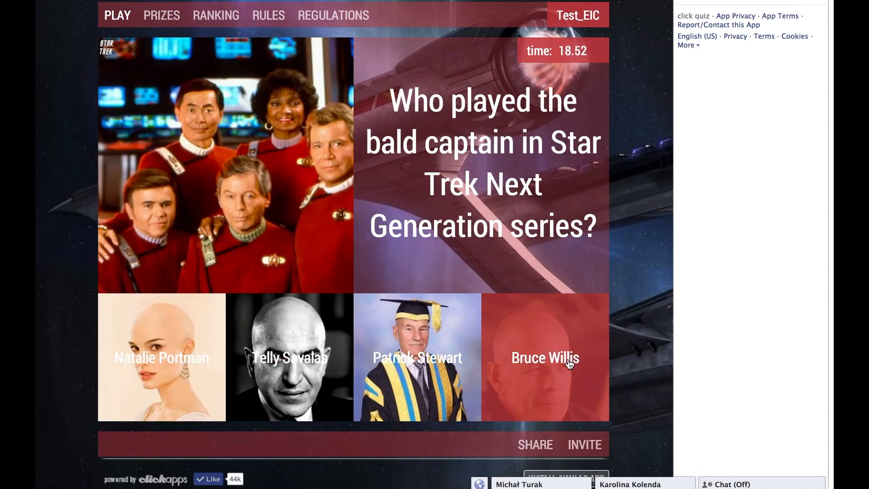
{"action": "left_click", "coordinate": [193, 359]}
{"action": "left_click", "coordinate": [307, 340]}
- Enter "joke!" as the answer to the open Star Trek joke question and save it to finish the game
{"action": "left_click", "coordinate": [323, 285]}
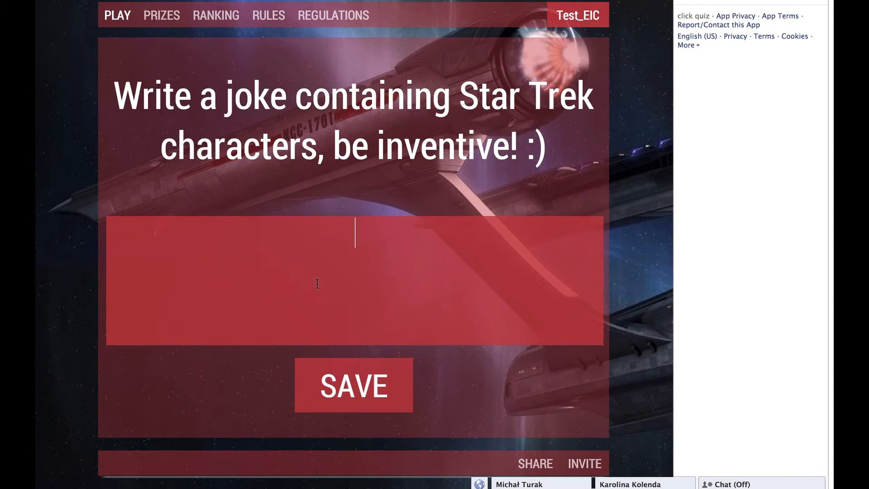
{"action": "type", "text": "joke!"}
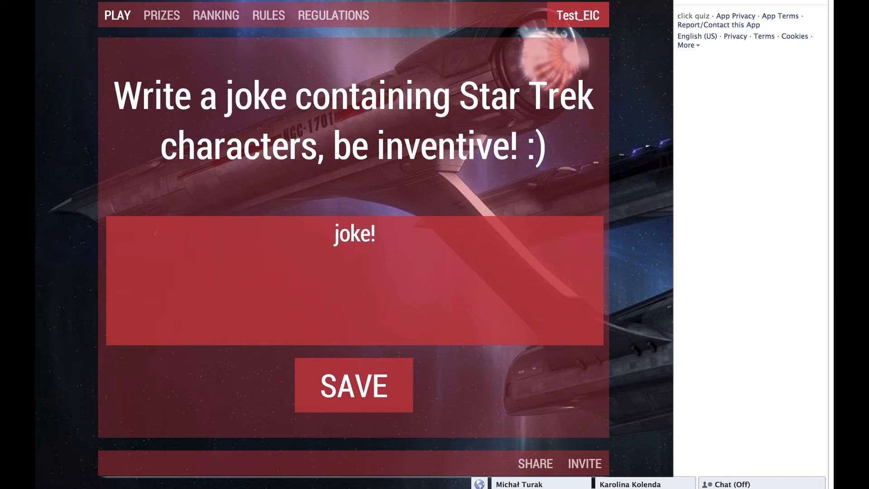
{"action": "left_click", "coordinate": [359, 380]}
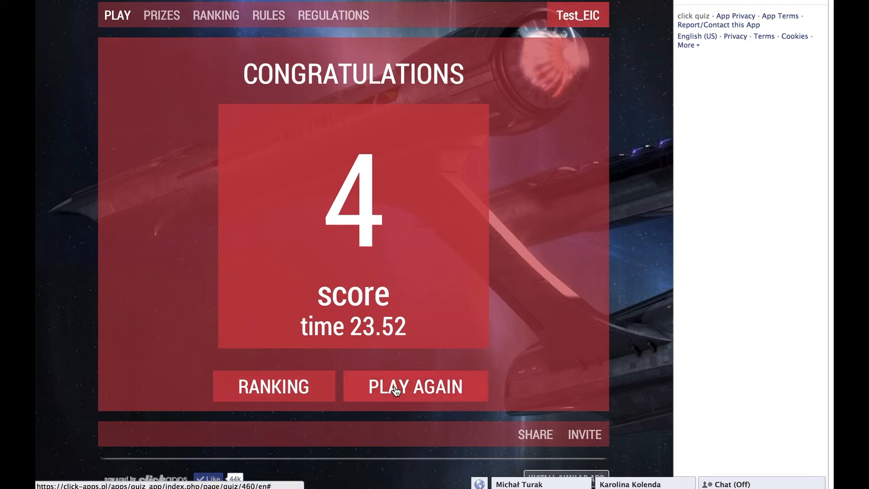
- View the fans ranking from the score page, then open the wall-sharing dialog and dismiss it without posting
{"action": "left_click", "coordinate": [317, 390]}
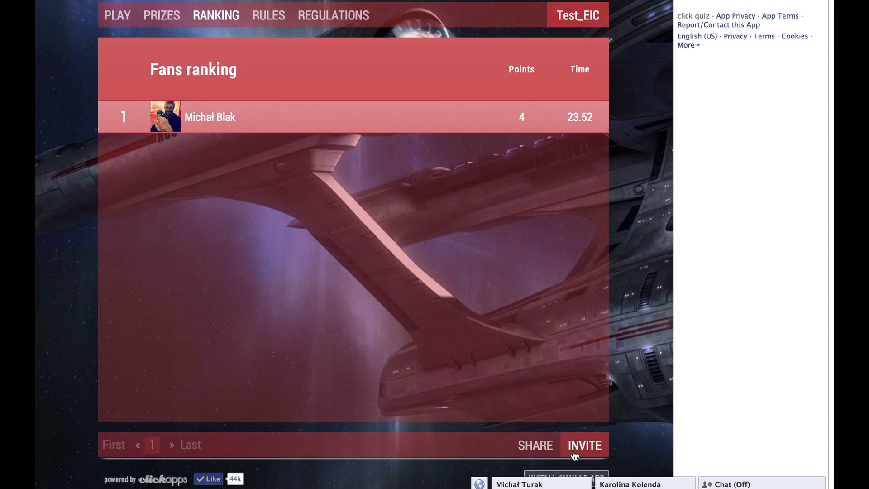
{"action": "left_click", "coordinate": [549, 451]}
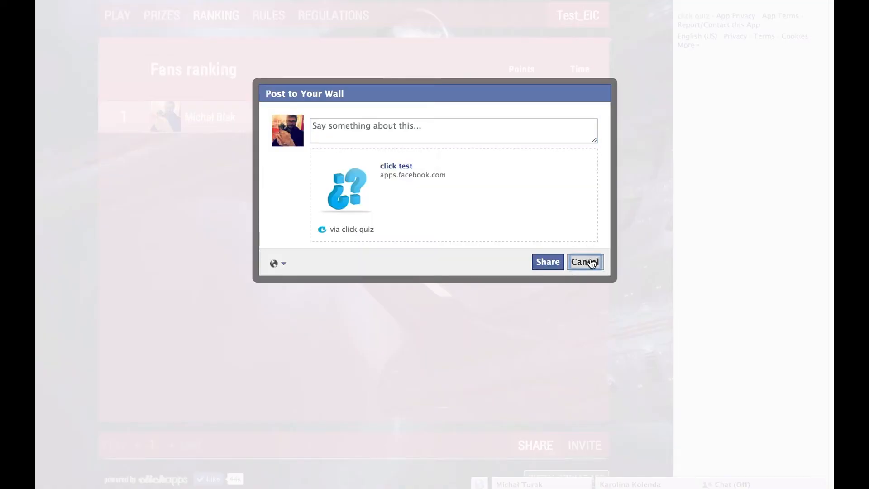
{"action": "left_click", "coordinate": [589, 259]}
- Try to play the quiz again and send game invitations to five friends to unlock another round
{"action": "left_click", "coordinate": [367, 217]}
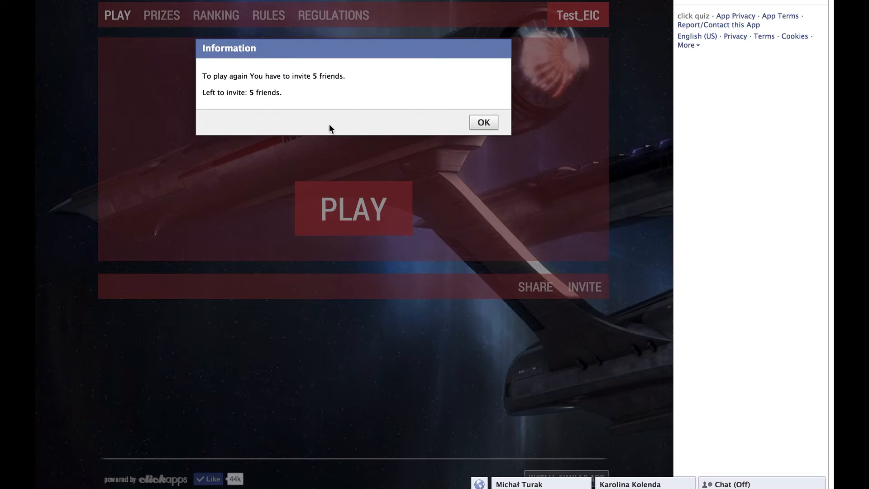
{"action": "left_click", "coordinate": [485, 127]}
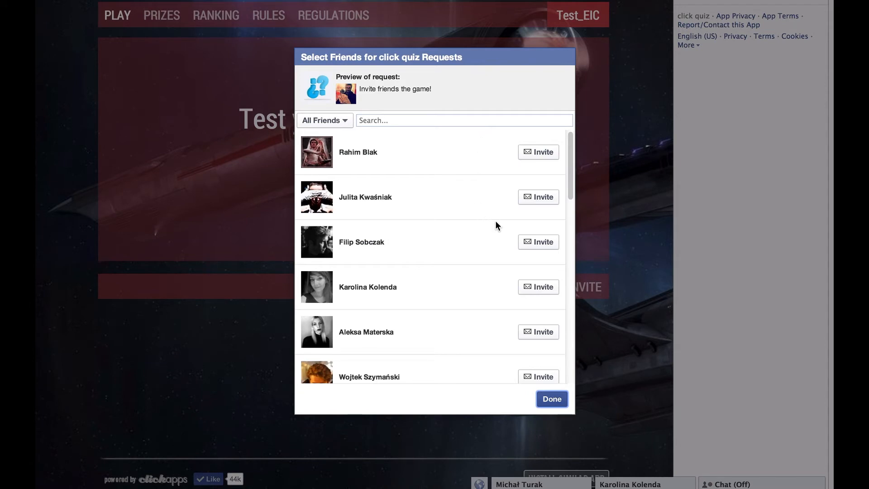
{"action": "left_click", "coordinate": [549, 198]}
{"action": "left_click", "coordinate": [547, 152]}
{"action": "left_click", "coordinate": [542, 242]}
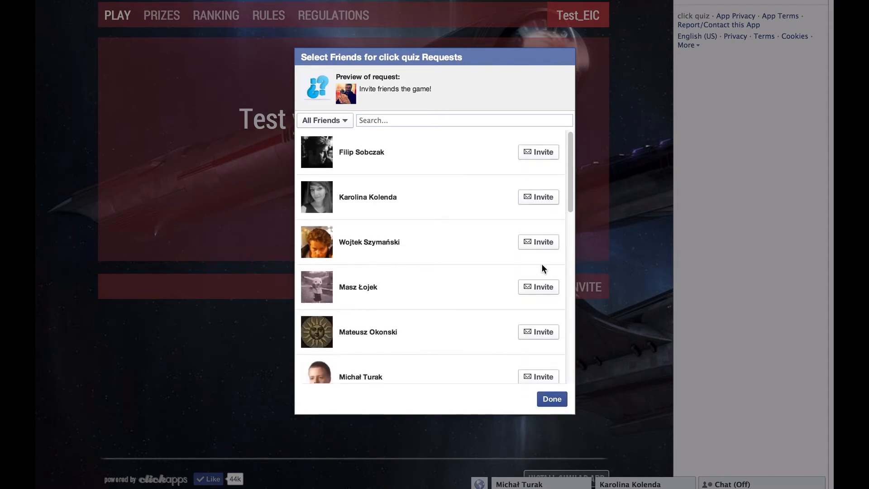
{"action": "left_click", "coordinate": [541, 287]}
{"action": "left_click", "coordinate": [540, 331]}
{"action": "left_click", "coordinate": [552, 399]}
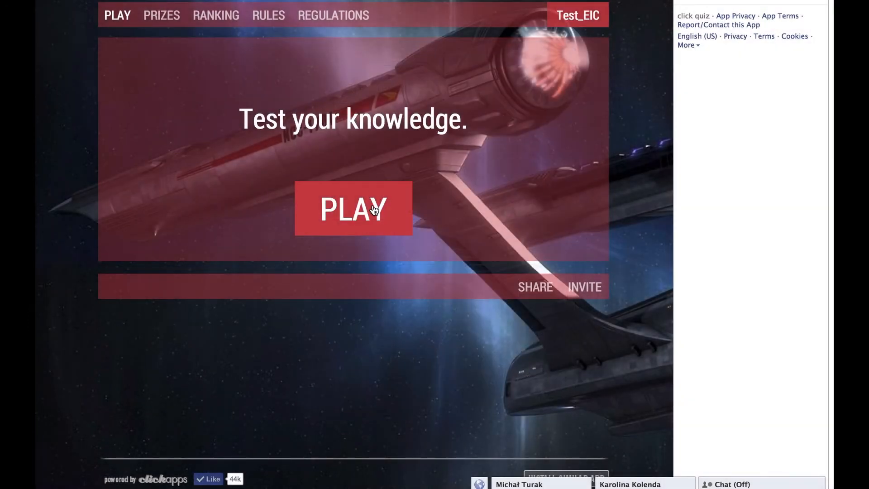
- Start a new round of the quiz and answer its multiple-choice questions
{"action": "left_click", "coordinate": [377, 208]}
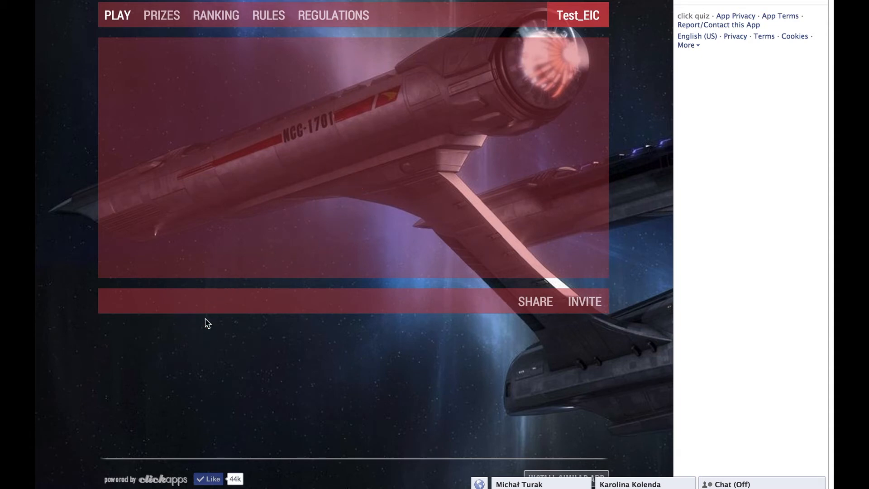
{"action": "left_click", "coordinate": [163, 321]}
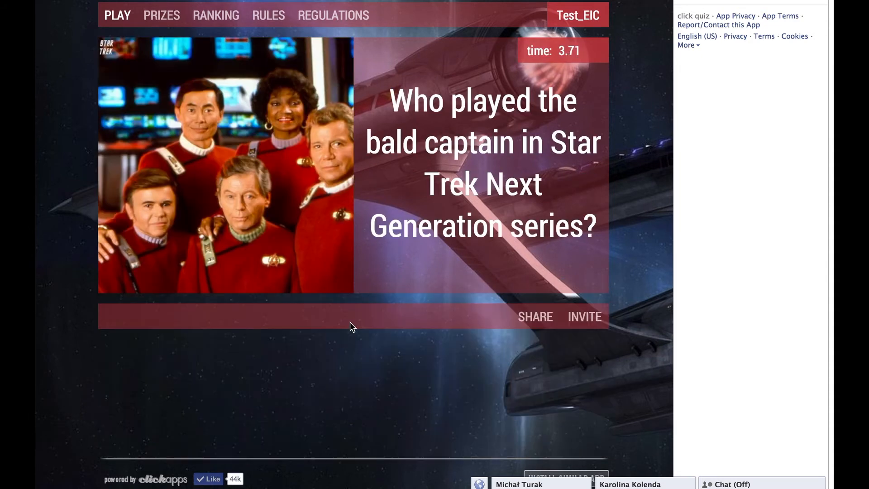
{"action": "left_click", "coordinate": [442, 319]}
{"action": "left_click", "coordinate": [140, 315]}
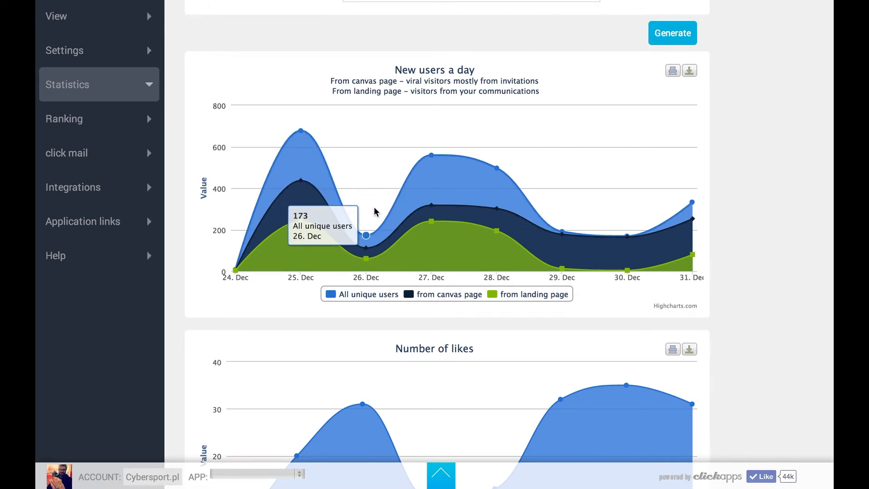
- Examine the statistics charts for new users, likes, daily active users, gender distribution and the activity summary
{"action": "scroll", "coordinate": [729, 169], "scroll_direction": "down", "scroll_amount": 4}
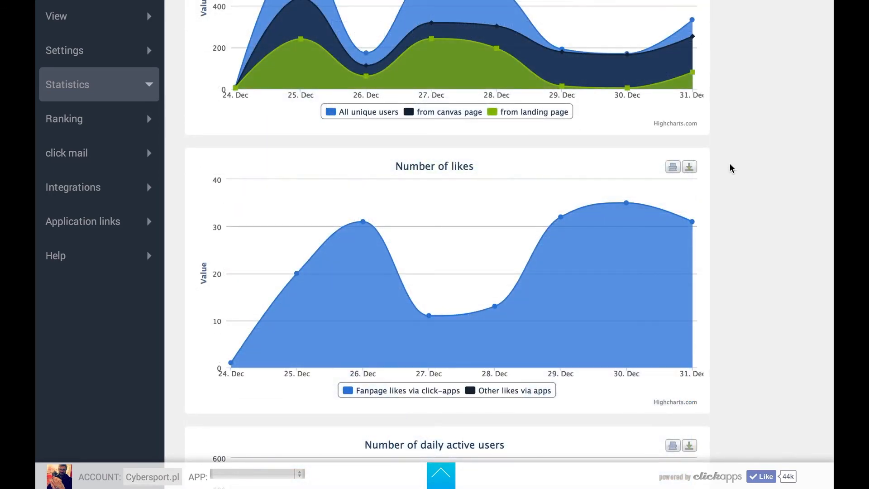
{"action": "scroll", "coordinate": [729, 169], "scroll_direction": "down", "scroll_amount": 4}
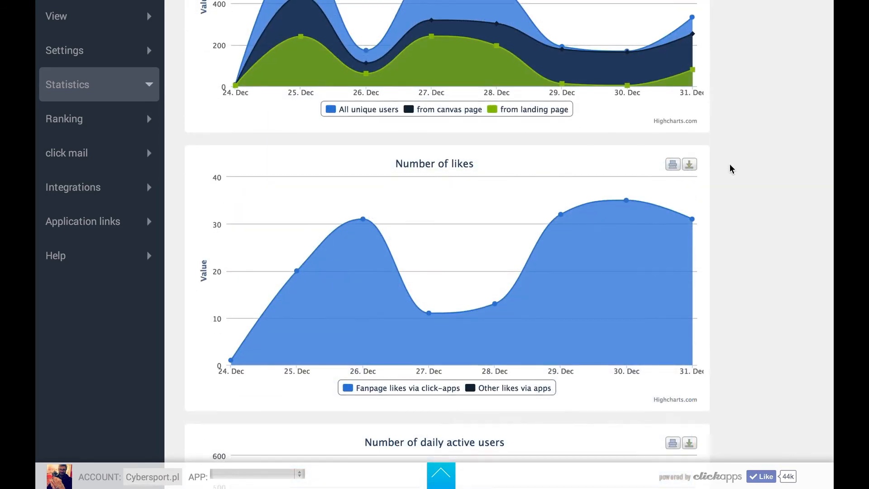
{"action": "scroll", "coordinate": [729, 165], "scroll_direction": "down", "scroll_amount": 1}
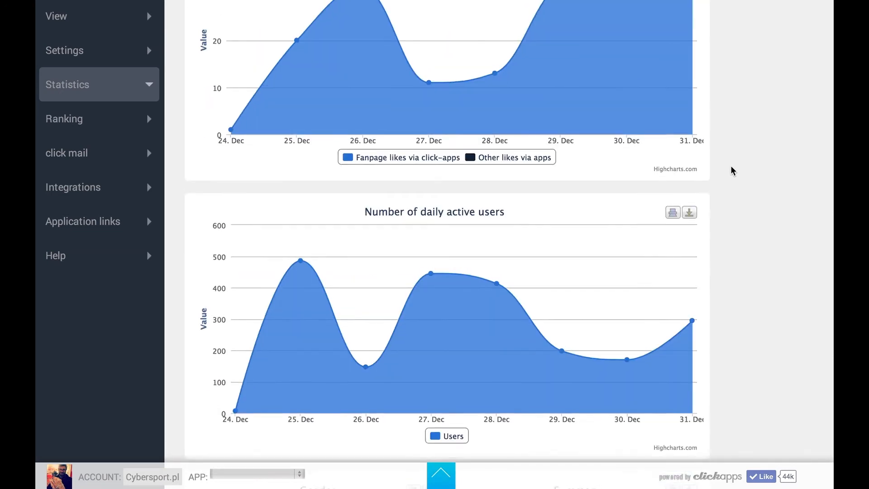
{"action": "scroll", "coordinate": [731, 164], "scroll_direction": "down", "scroll_amount": 2}
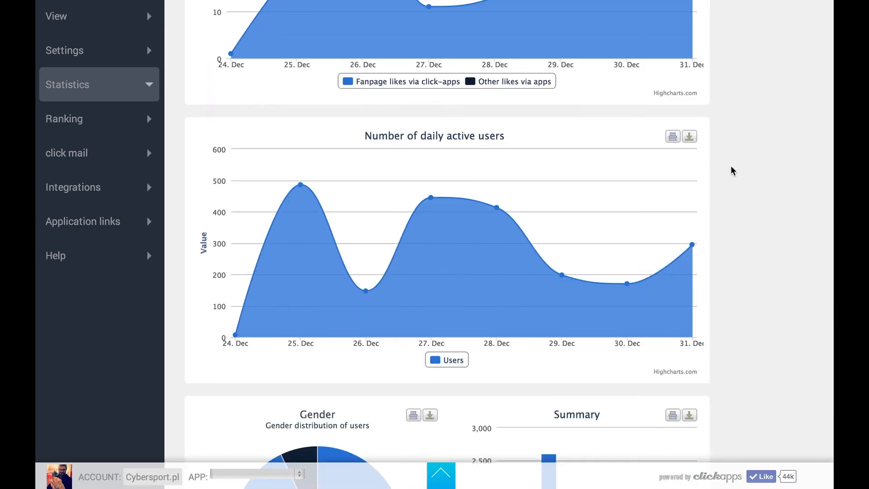
{"action": "scroll", "coordinate": [731, 167], "scroll_direction": "down", "scroll_amount": 2}
{"action": "scroll", "coordinate": [731, 166], "scroll_direction": "down", "scroll_amount": 4}
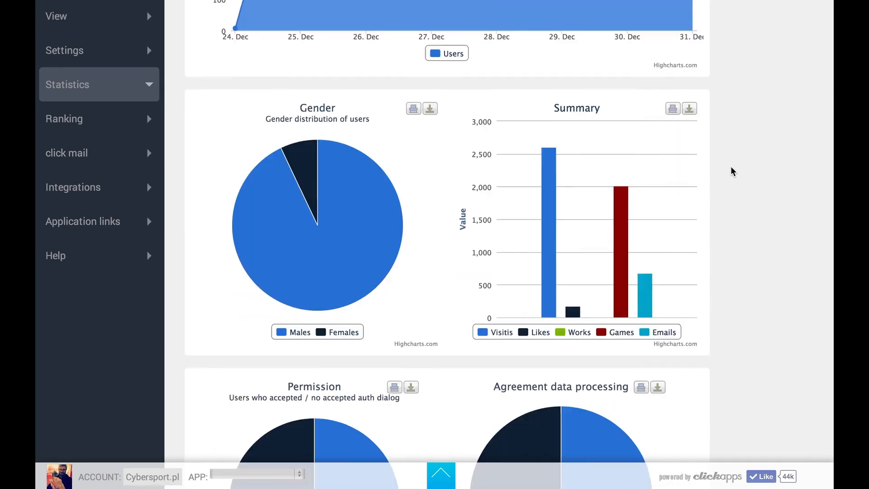
{"action": "scroll", "coordinate": [731, 167], "scroll_direction": "down", "scroll_amount": 1}
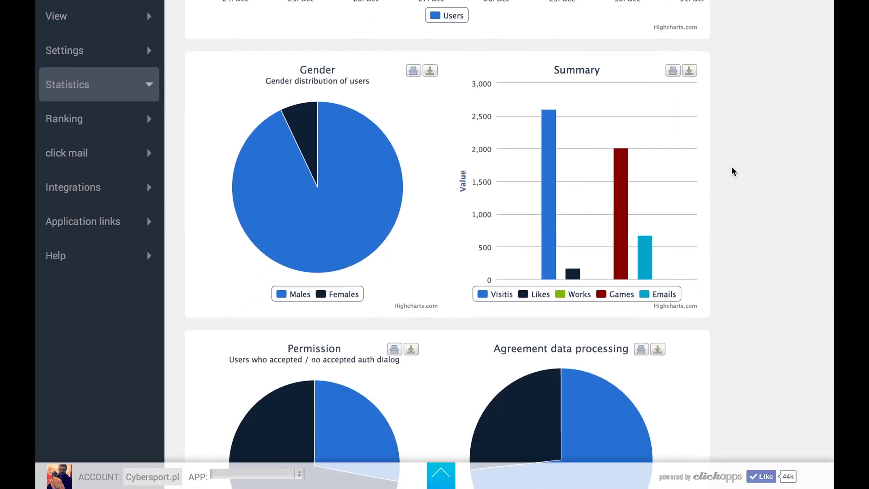
{"action": "scroll", "coordinate": [731, 167], "scroll_direction": "down", "scroll_amount": 1}
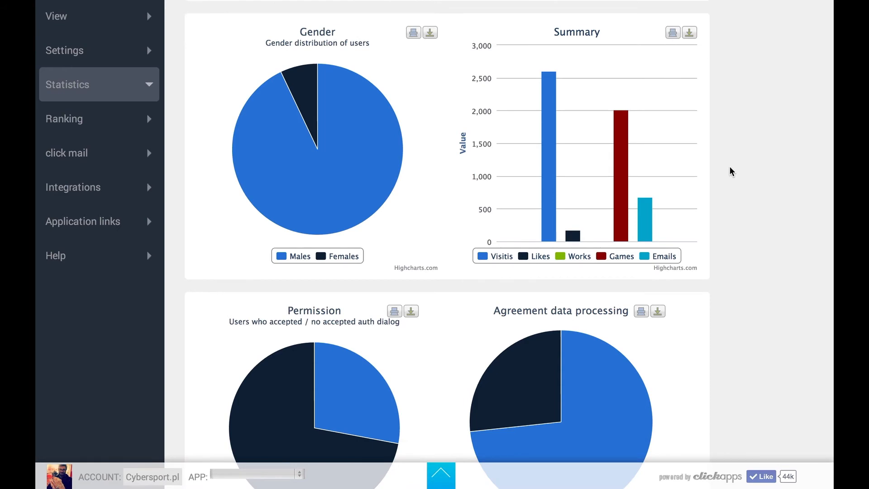
- Examine the permission and data-processing agreement charts, then the users' age ranges, top cities and top email domains
{"action": "scroll", "coordinate": [656, 278], "scroll_direction": "down", "scroll_amount": 4}
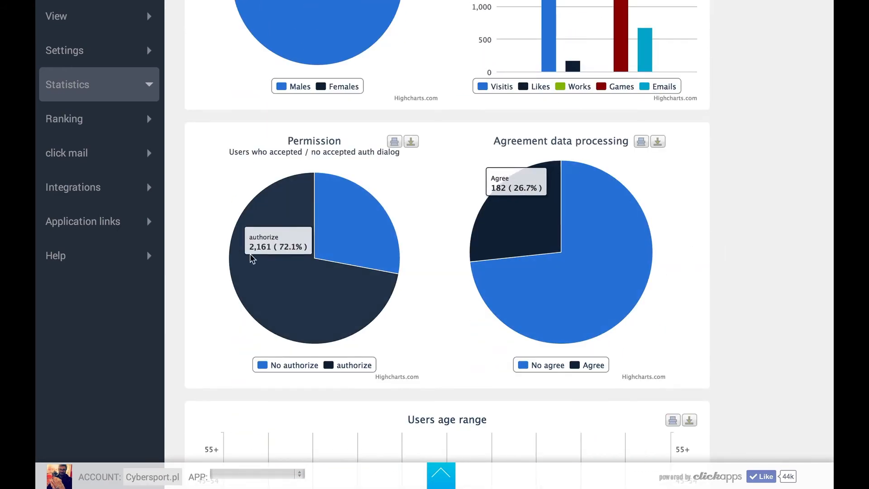
{"action": "left_click", "coordinate": [359, 230]}
{"action": "left_click", "coordinate": [529, 224]}
{"action": "scroll", "coordinate": [452, 303], "scroll_direction": "down", "scroll_amount": 2}
{"action": "scroll", "coordinate": [452, 303], "scroll_direction": "down", "scroll_amount": 4}
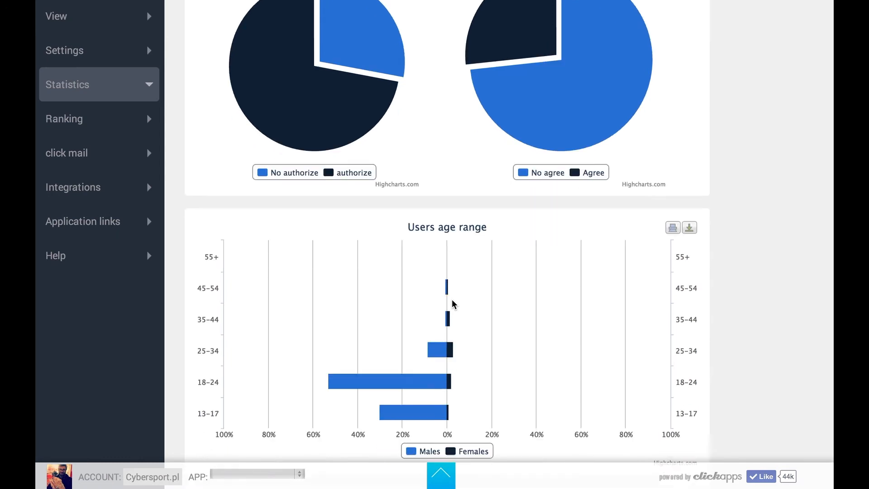
{"action": "mouse_move", "coordinate": [446, 307]}
{"action": "scroll", "coordinate": [445, 307], "scroll_direction": "down", "scroll_amount": 6}
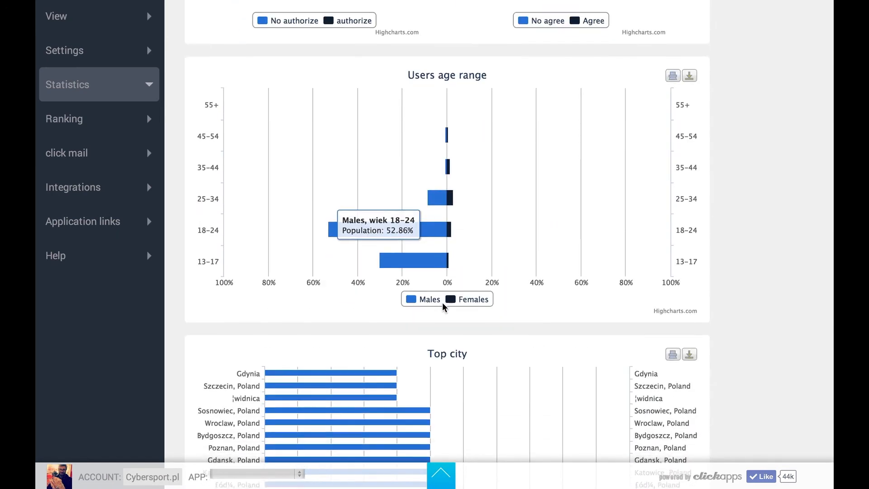
{"action": "scroll", "coordinate": [442, 303], "scroll_direction": "down", "scroll_amount": 5}
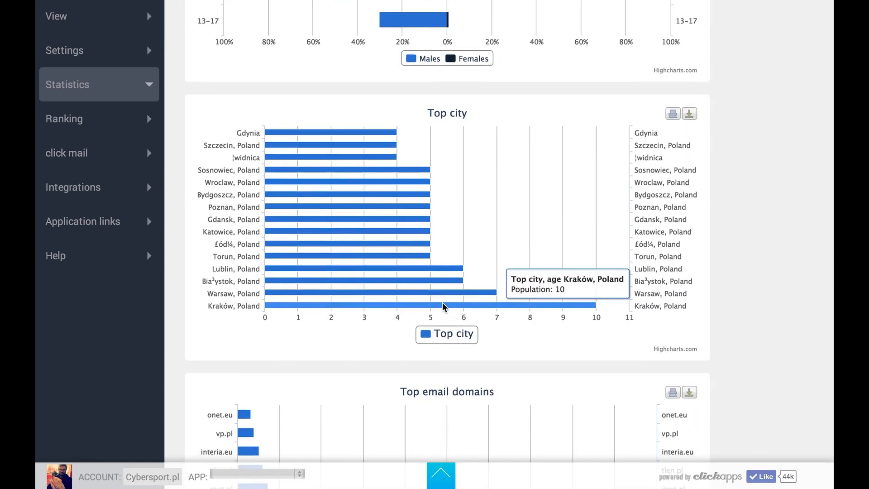
{"action": "scroll", "coordinate": [443, 307], "scroll_direction": "down", "scroll_amount": 5}
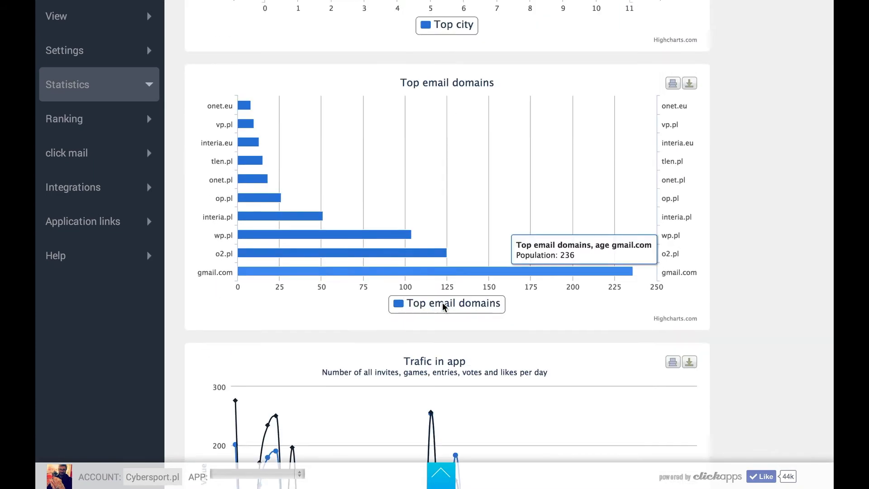
- Examine the in-app traffic and daily views charts and each level of the user conversion funnel
{"action": "scroll", "coordinate": [442, 303], "scroll_direction": "down", "scroll_amount": 2}
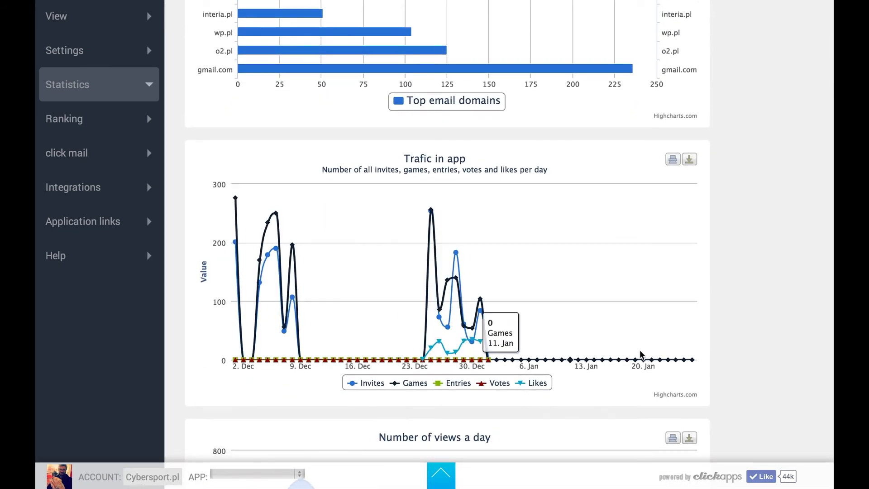
{"action": "scroll", "coordinate": [640, 351], "scroll_direction": "down", "scroll_amount": 6}
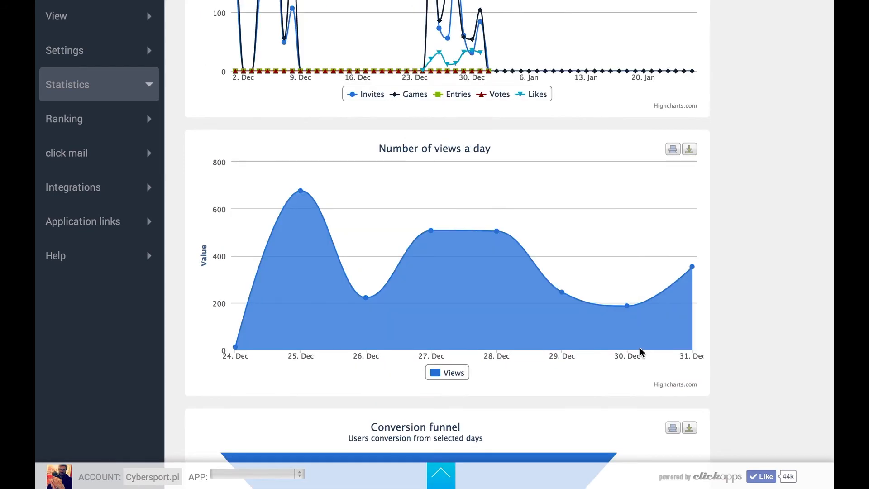
{"action": "scroll", "coordinate": [638, 346], "scroll_direction": "down", "scroll_amount": 4}
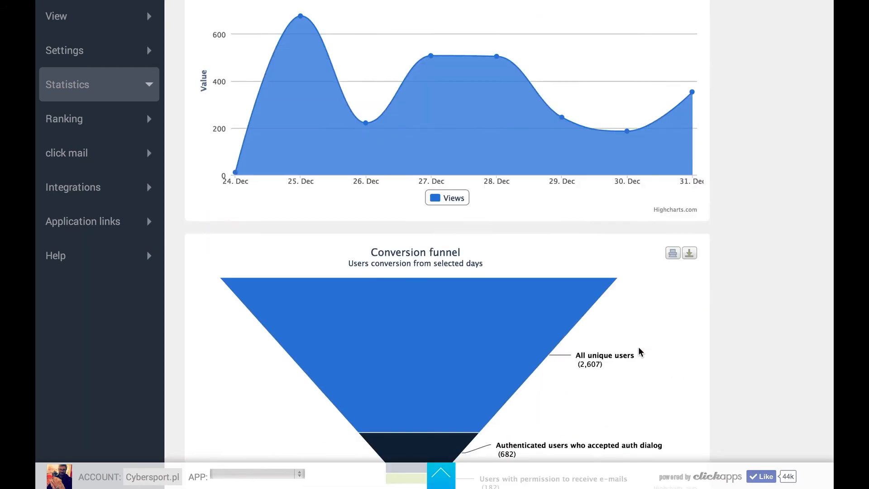
{"action": "scroll", "coordinate": [638, 346], "scroll_direction": "down", "scroll_amount": 2}
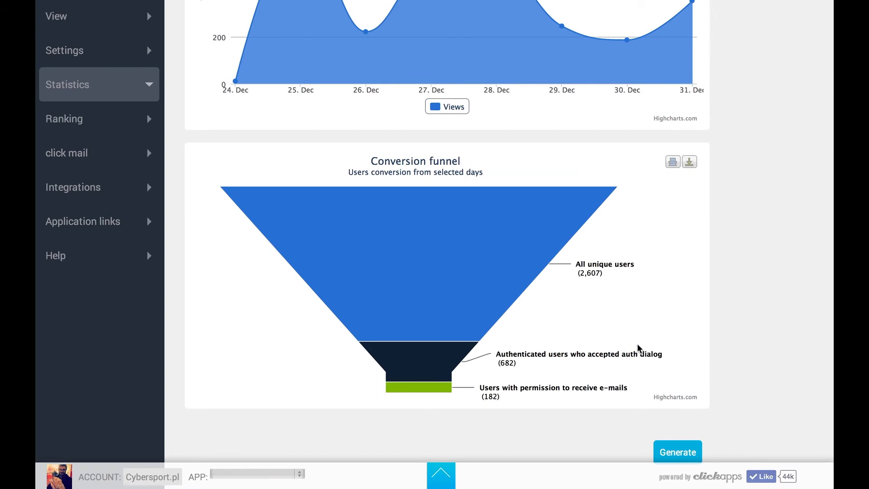
{"action": "mouse_move", "coordinate": [454, 365]}
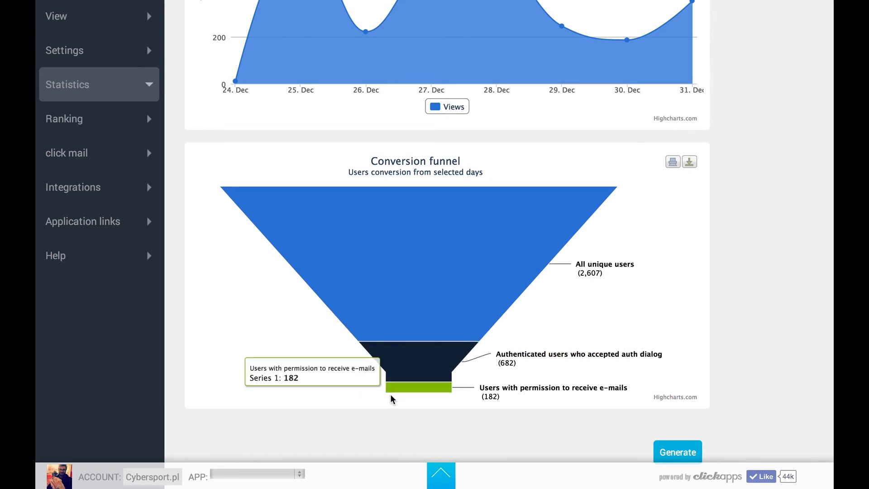
{"action": "mouse_move", "coordinate": [406, 395]}
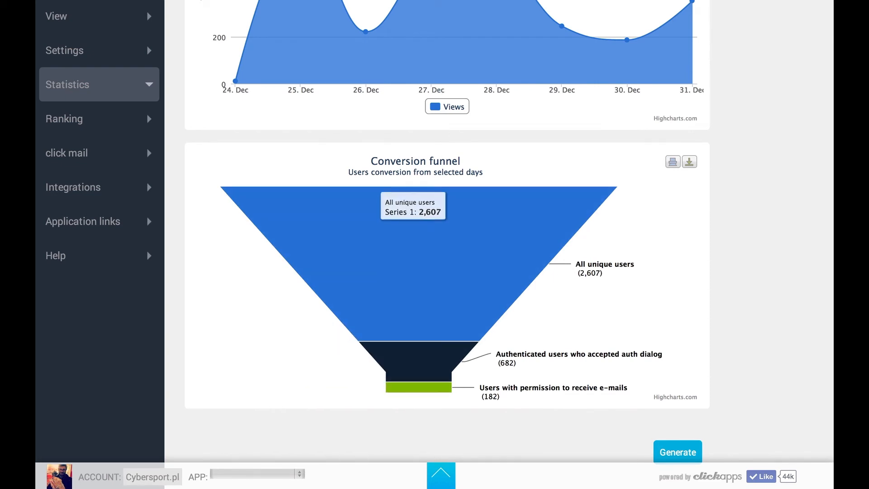
- Open the current fans ranking and look through the players' points and times
{"action": "left_click", "coordinate": [120, 123]}
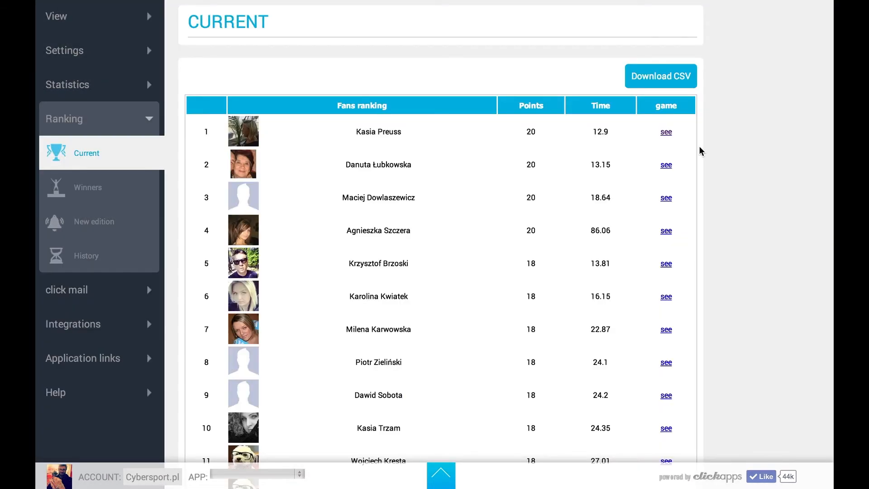
{"action": "scroll", "coordinate": [638, 155], "scroll_direction": "down", "scroll_amount": 13}
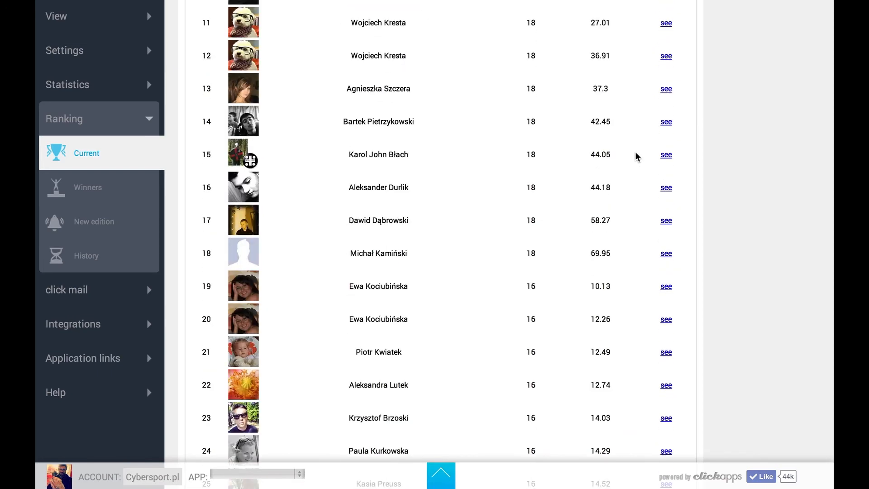
{"action": "scroll", "coordinate": [638, 157], "scroll_direction": "down", "scroll_amount": 20}
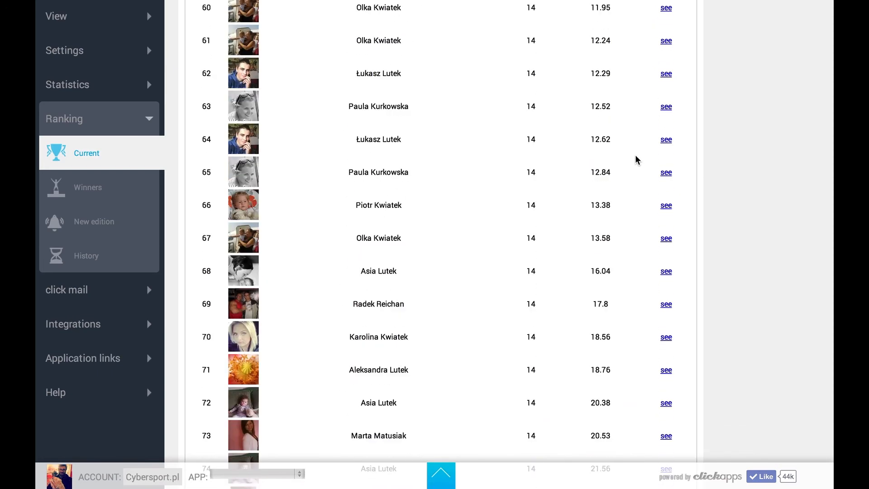
- Mark the first two ranked players as winners of the current edition and assign place 2 to the top-ranked player
{"action": "scroll", "coordinate": [636, 157], "scroll_direction": "up", "scroll_amount": 20}
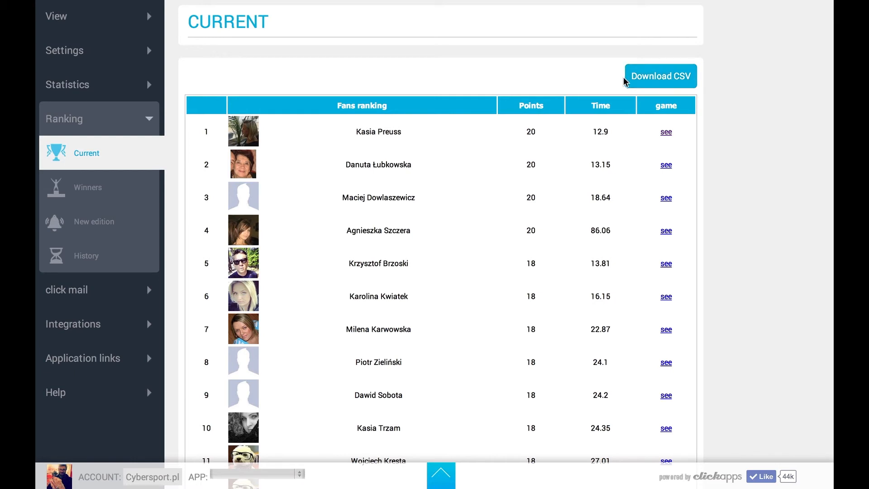
{"action": "left_click", "coordinate": [114, 198]}
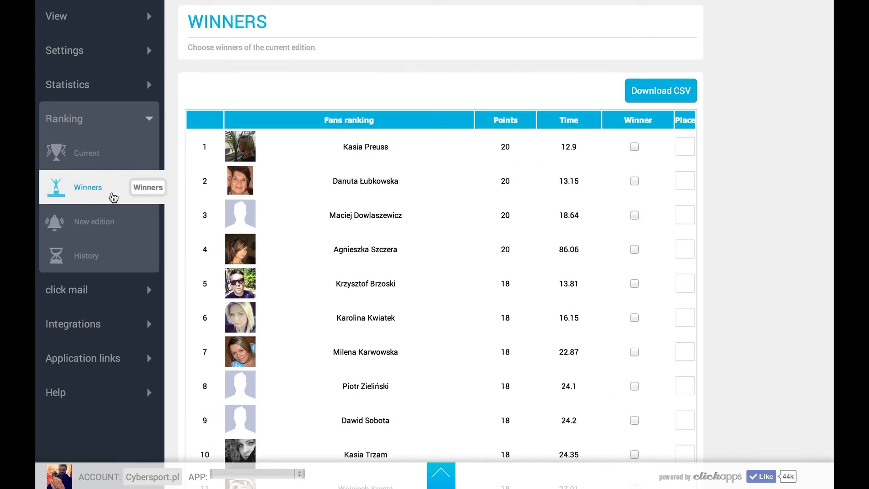
{"action": "left_click", "coordinate": [634, 146]}
{"action": "left_click", "coordinate": [634, 180]}
{"action": "left_click", "coordinate": [688, 149]}
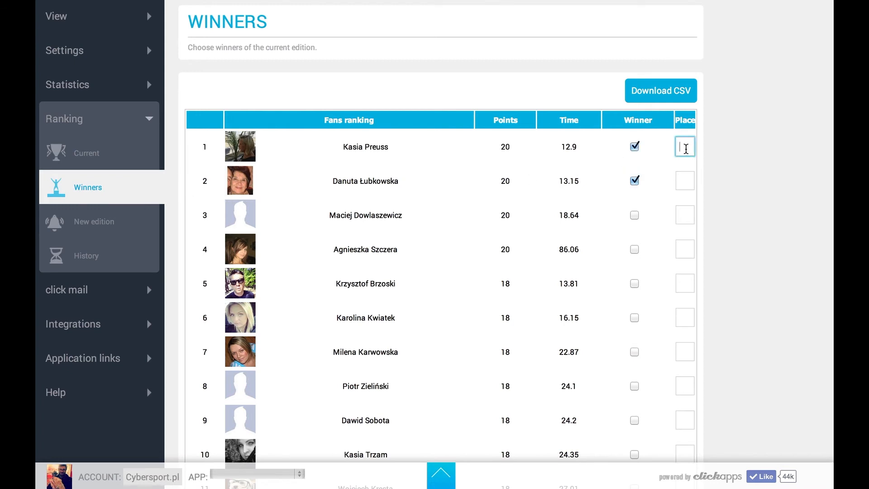
{"action": "left_click", "coordinate": [683, 188]}
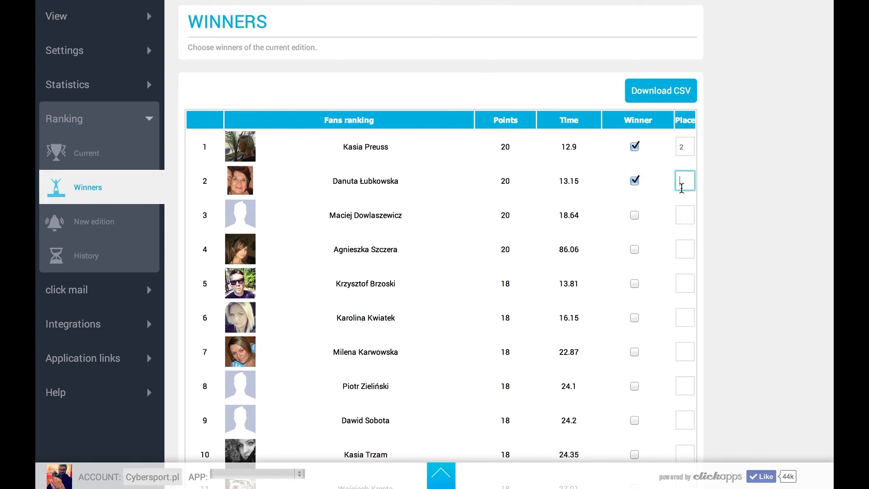
- View the new edition page, then open the edition history and look through the fans ranking of Edition 8
{"action": "left_click", "coordinate": [112, 222]}
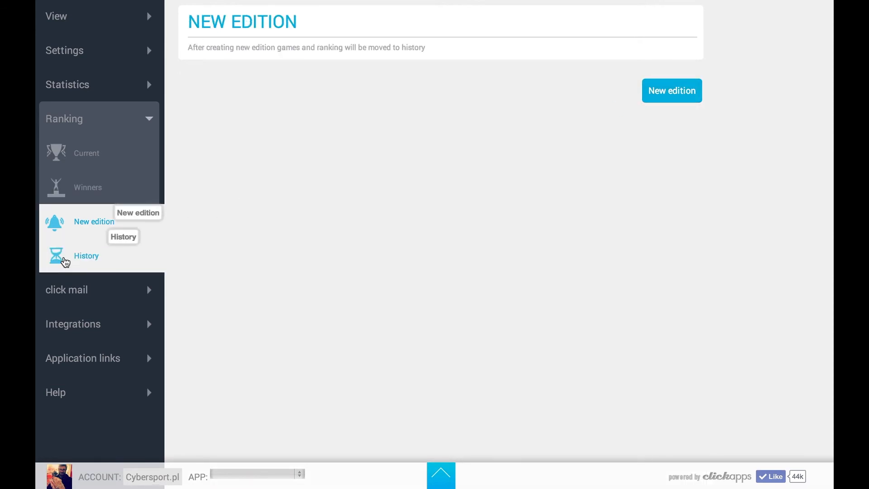
{"action": "left_click", "coordinate": [81, 260]}
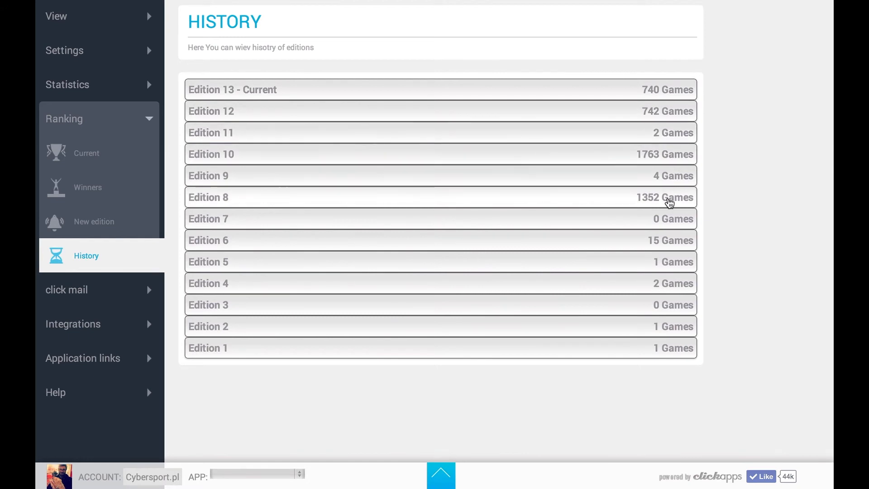
{"action": "left_click", "coordinate": [667, 198]}
{"action": "scroll", "coordinate": [624, 236], "scroll_direction": "down", "scroll_amount": 3}
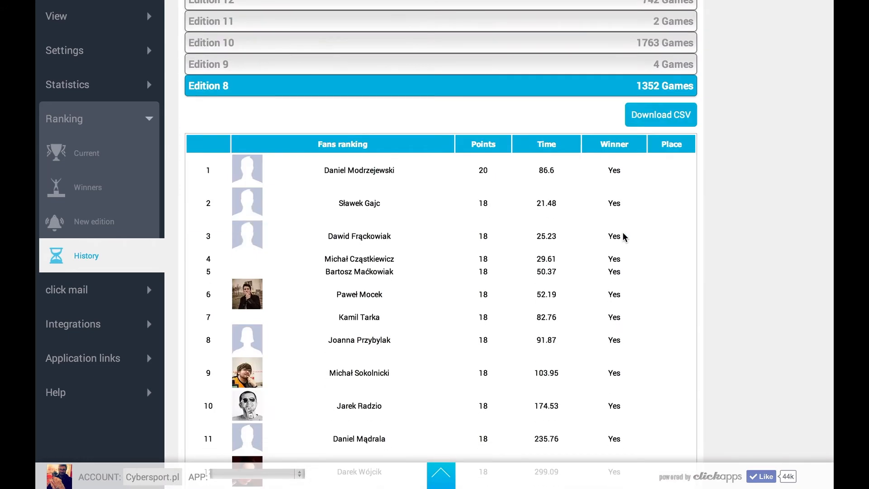
{"action": "scroll", "coordinate": [623, 236], "scroll_direction": "down", "scroll_amount": 4}
{"action": "scroll", "coordinate": [624, 237], "scroll_direction": "up", "scroll_amount": 7}
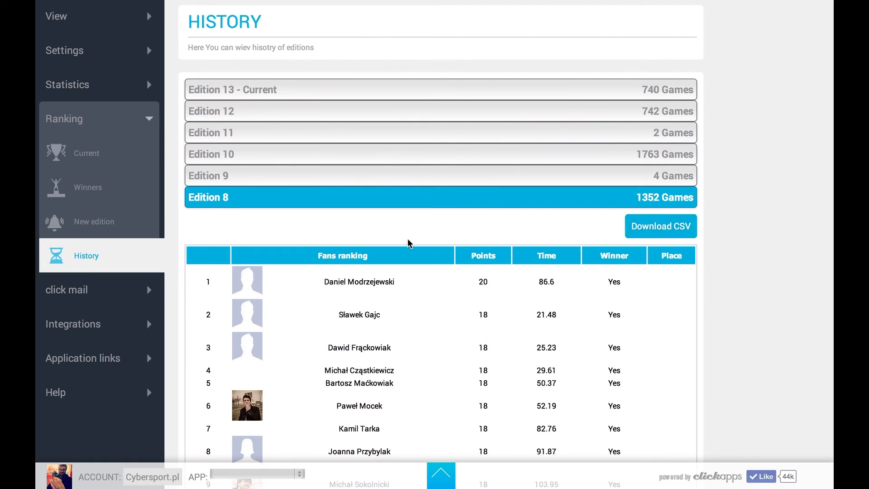
{"action": "scroll", "coordinate": [407, 244], "scroll_direction": "down", "scroll_amount": 1}
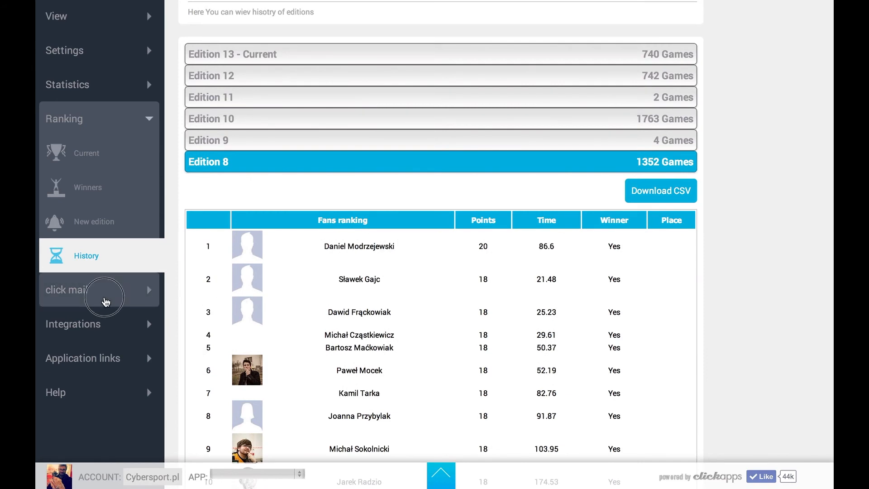
- Start preparing a click mail campaign and target it at users from selected applications and lists
{"action": "left_click", "coordinate": [106, 301]}
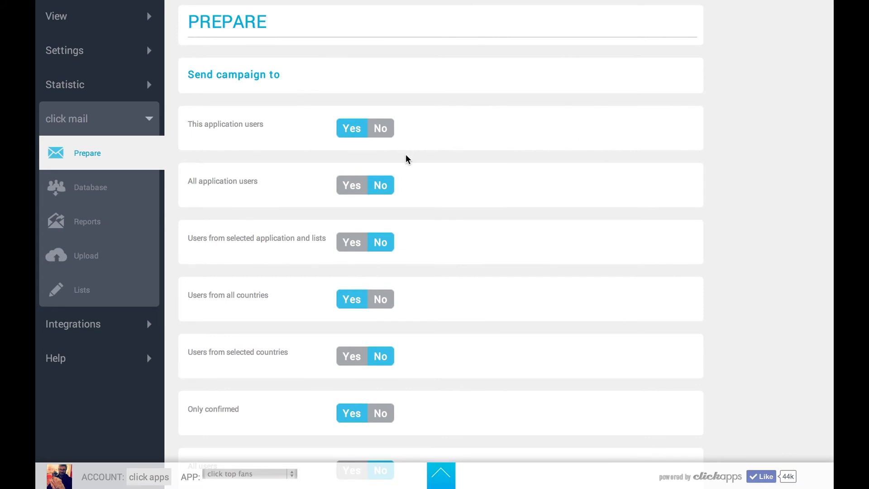
{"action": "left_click", "coordinate": [355, 187]}
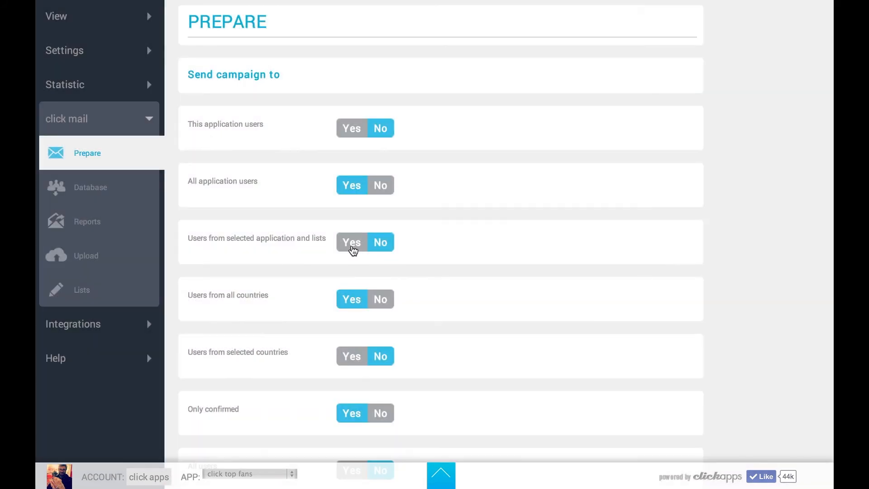
{"action": "left_click", "coordinate": [353, 249]}
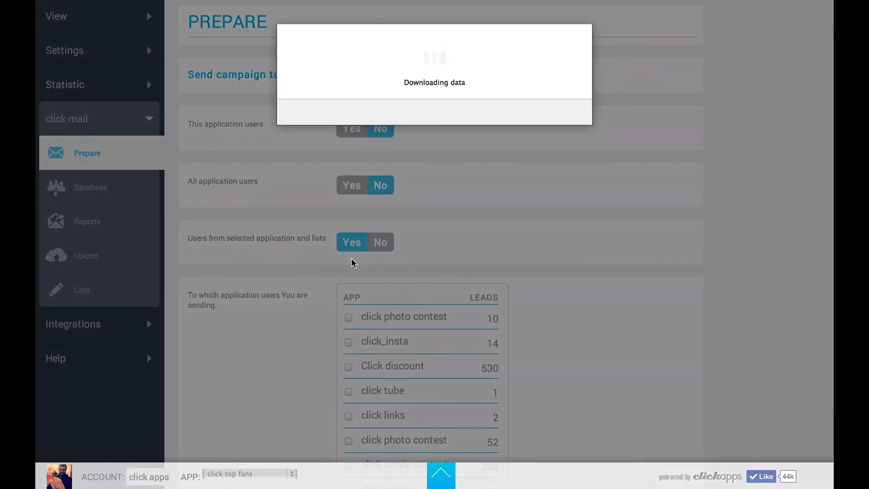
{"action": "scroll", "coordinate": [353, 262], "scroll_direction": "down", "scroll_amount": 20}
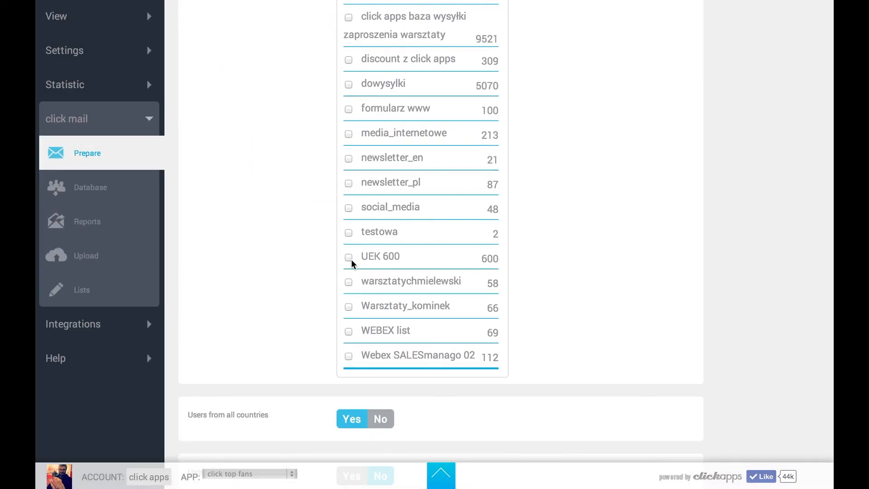
{"action": "scroll", "coordinate": [353, 262], "scroll_direction": "down", "scroll_amount": 8}
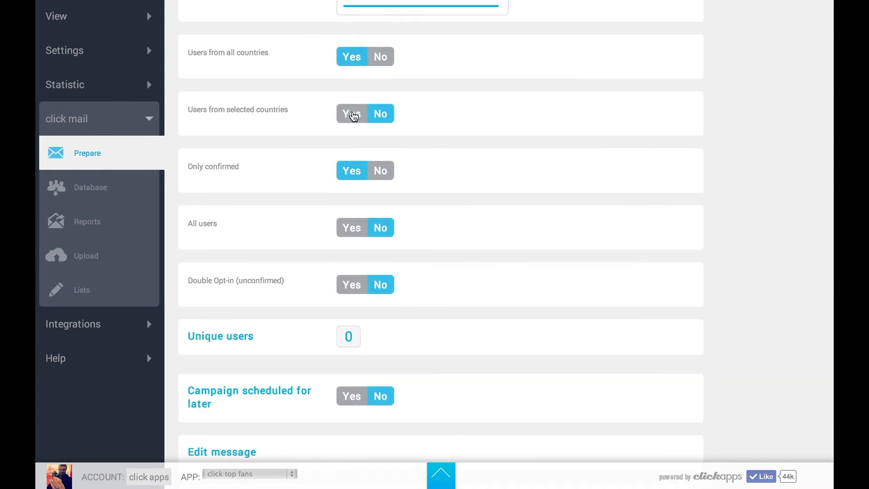
- Restrict the campaign to users from selected countries and include all users instead of only confirmed ones
{"action": "left_click", "coordinate": [353, 112]}
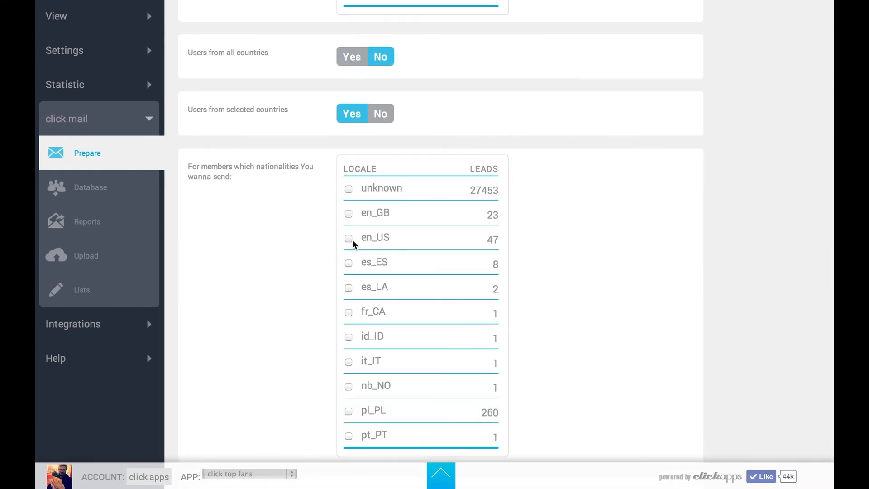
{"action": "scroll", "coordinate": [352, 244], "scroll_direction": "down", "scroll_amount": 6}
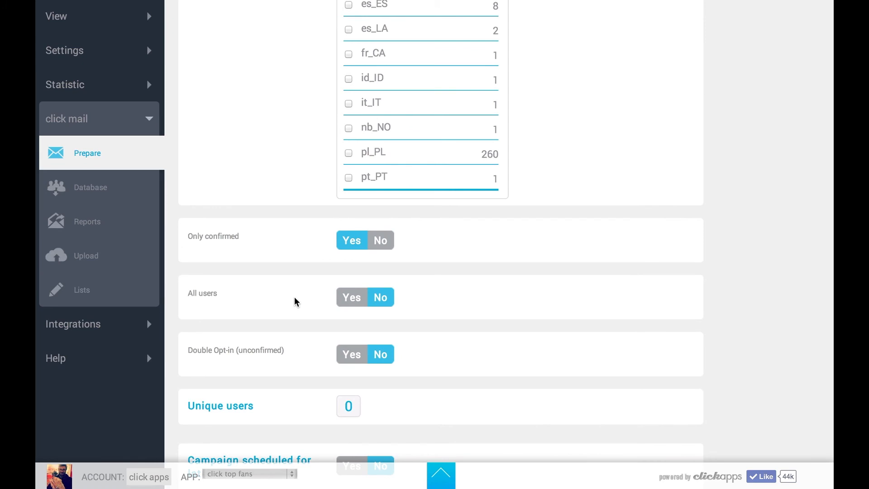
{"action": "left_click", "coordinate": [343, 301]}
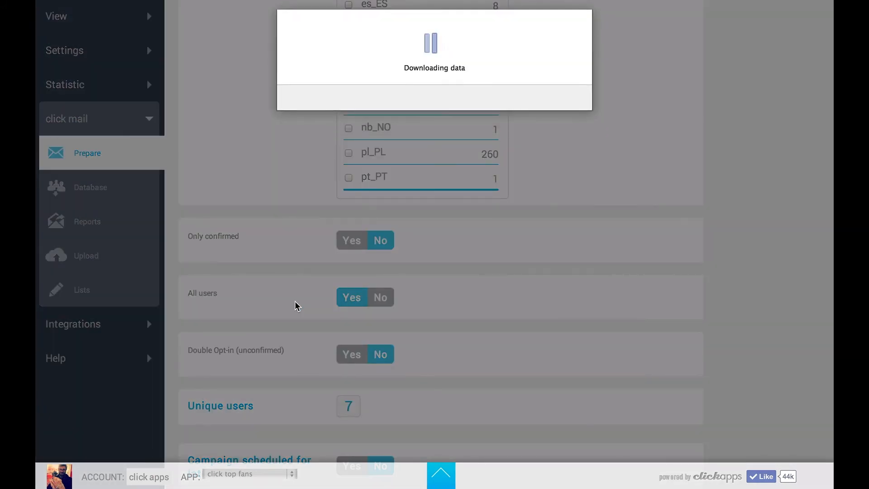
{"action": "scroll", "coordinate": [297, 306], "scroll_direction": "down", "scroll_amount": 2}
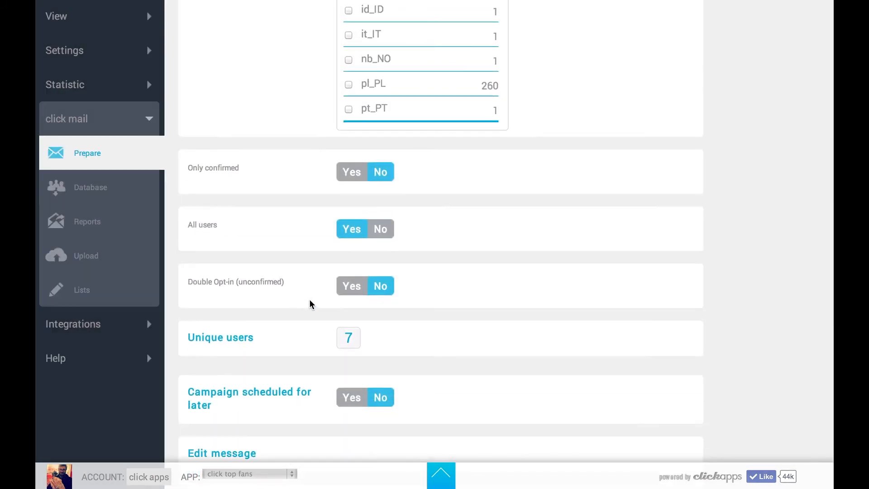
{"action": "scroll", "coordinate": [323, 301], "scroll_direction": "down", "scroll_amount": 1}
{"action": "scroll", "coordinate": [324, 301], "scroll_direction": "up", "scroll_amount": 2}
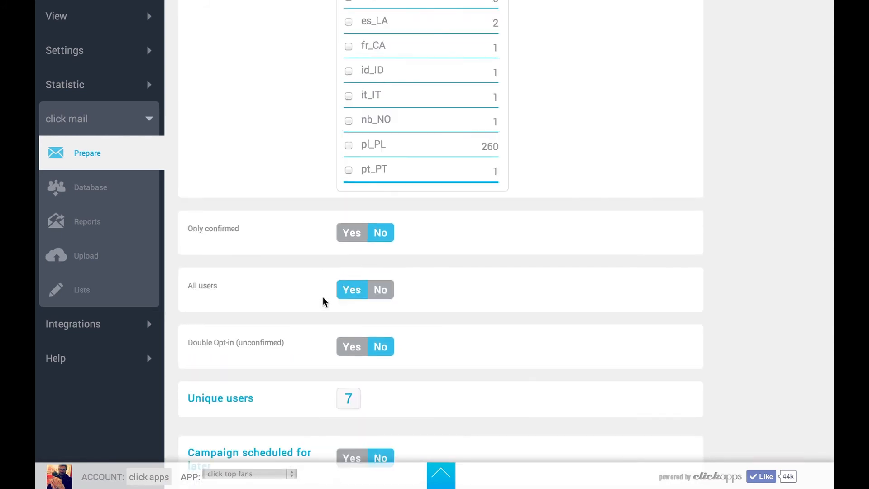
{"action": "scroll", "coordinate": [337, 290], "scroll_direction": "down", "scroll_amount": 4}
- Set the campaign to be scheduled for later and view the sending date calendar without picking a date
{"action": "left_click", "coordinate": [351, 280]}
{"action": "left_click", "coordinate": [418, 333]}
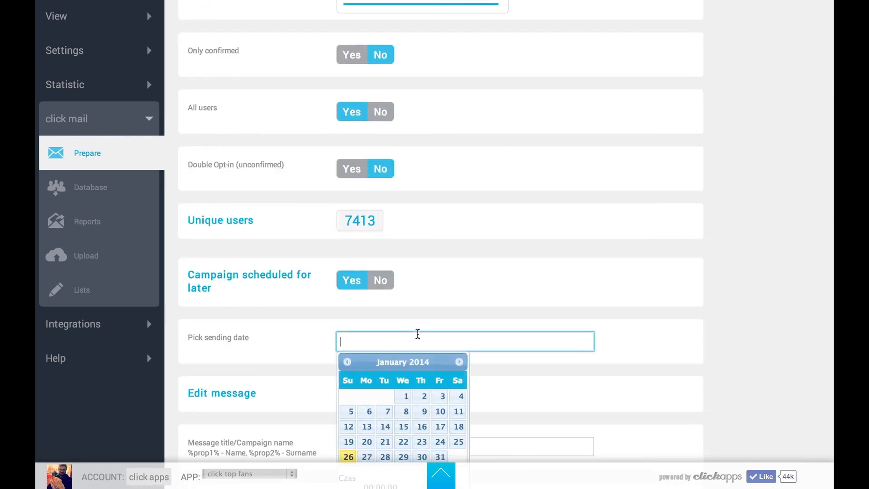
{"action": "scroll", "coordinate": [443, 330], "scroll_direction": "down", "scroll_amount": 3}
{"action": "left_click", "coordinate": [551, 277]}
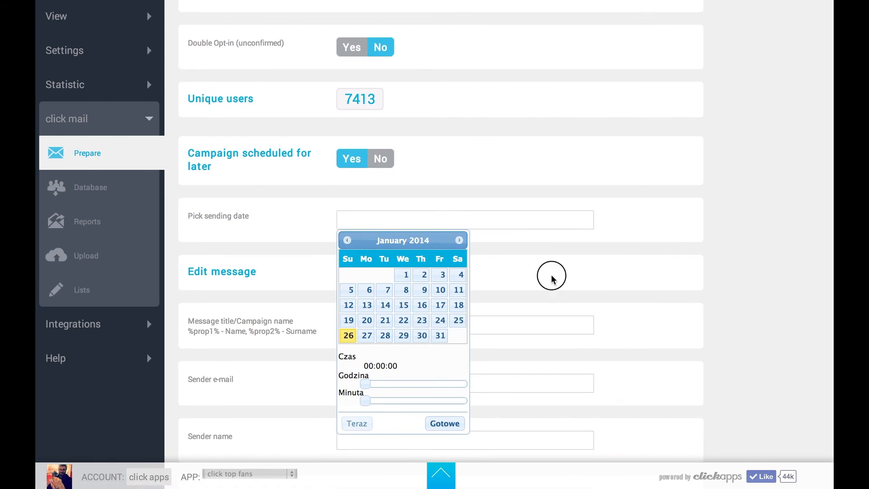
- Review the message fields, template list and editor, and switch the template source to uploading your own template
{"action": "scroll", "coordinate": [477, 316], "scroll_direction": "down", "scroll_amount": 3}
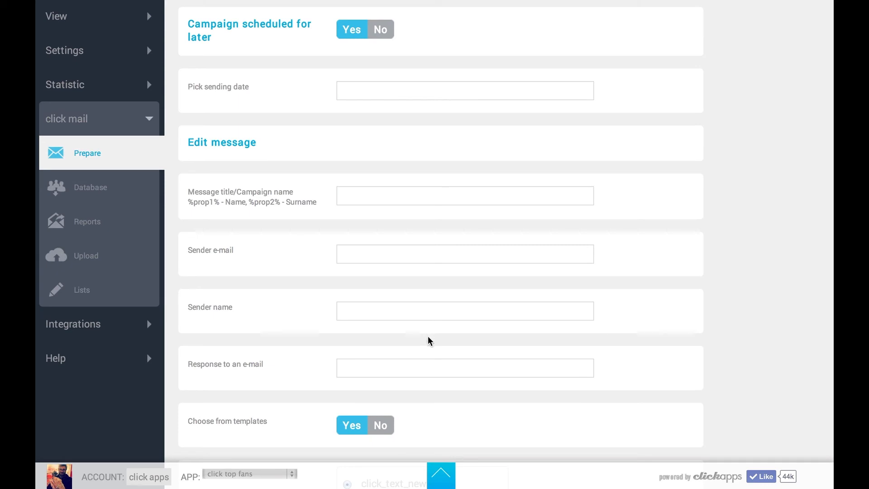
{"action": "scroll", "coordinate": [429, 340], "scroll_direction": "down", "scroll_amount": 1}
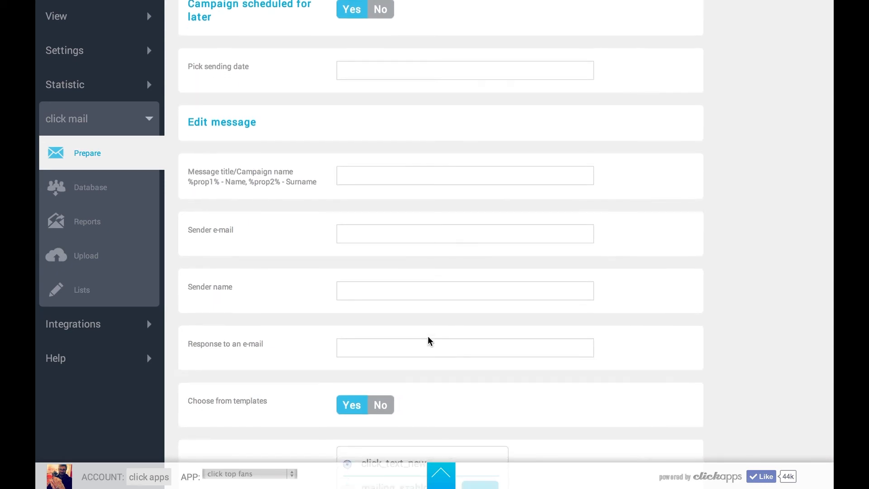
{"action": "scroll", "coordinate": [430, 340], "scroll_direction": "down", "scroll_amount": 10}
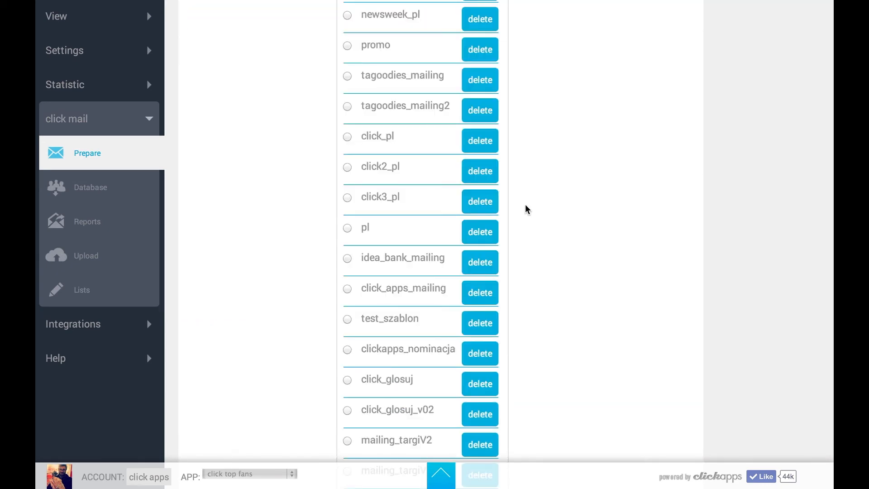
{"action": "scroll", "coordinate": [528, 209], "scroll_direction": "down", "scroll_amount": 15}
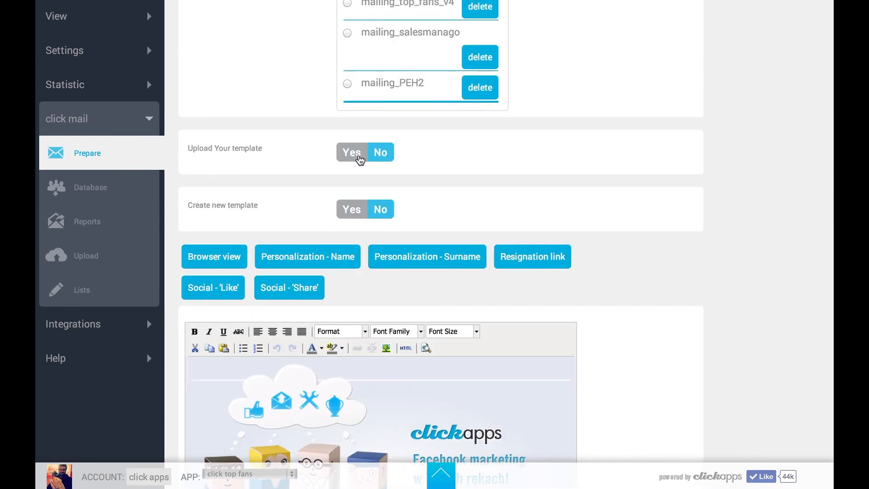
{"action": "scroll", "coordinate": [359, 160], "scroll_direction": "down", "scroll_amount": 8}
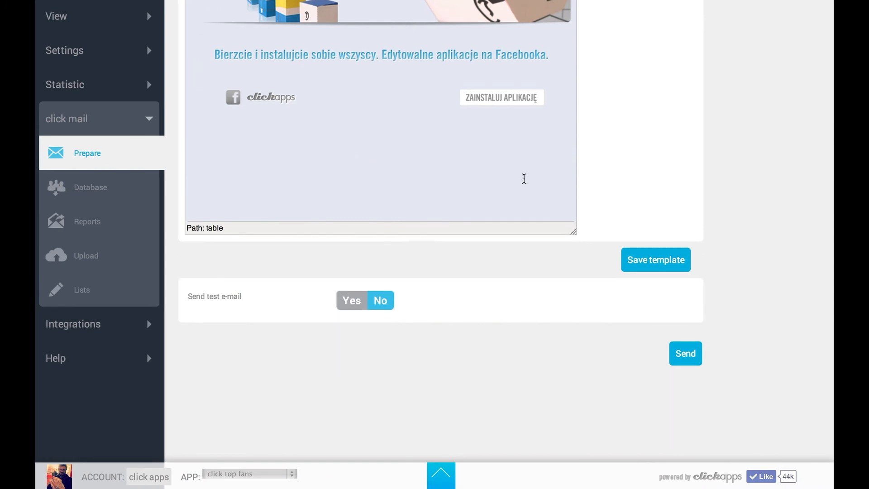
{"action": "scroll", "coordinate": [563, 214], "scroll_direction": "up", "scroll_amount": 10}
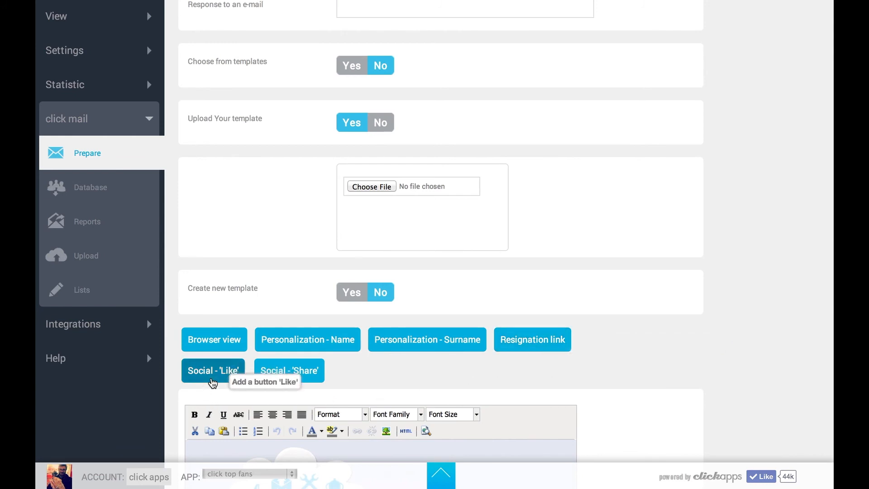
{"action": "left_click", "coordinate": [302, 376]}
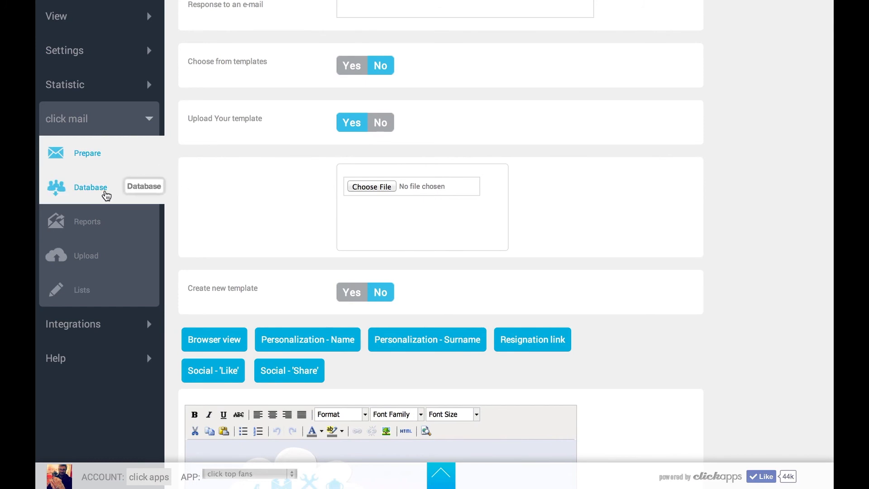
- View the database download page, then open the report of the first campaign, "23. Warsztaty"
{"action": "left_click", "coordinate": [107, 195]}
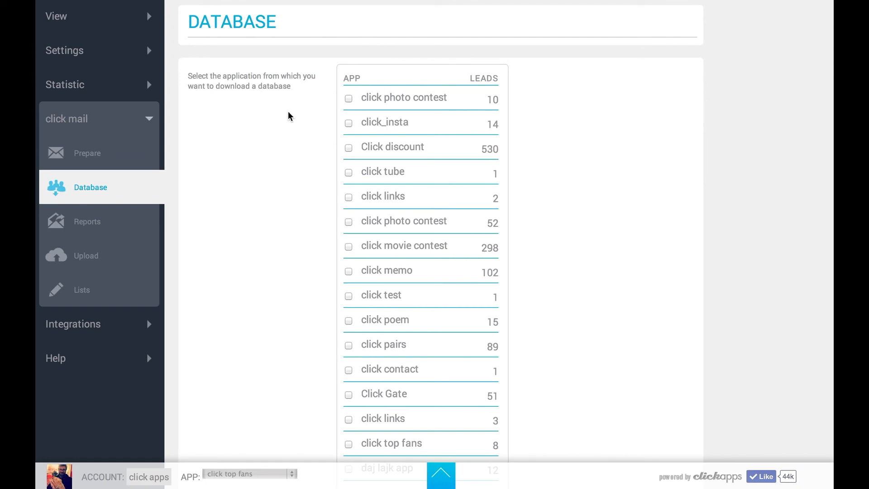
{"action": "left_click", "coordinate": [106, 228]}
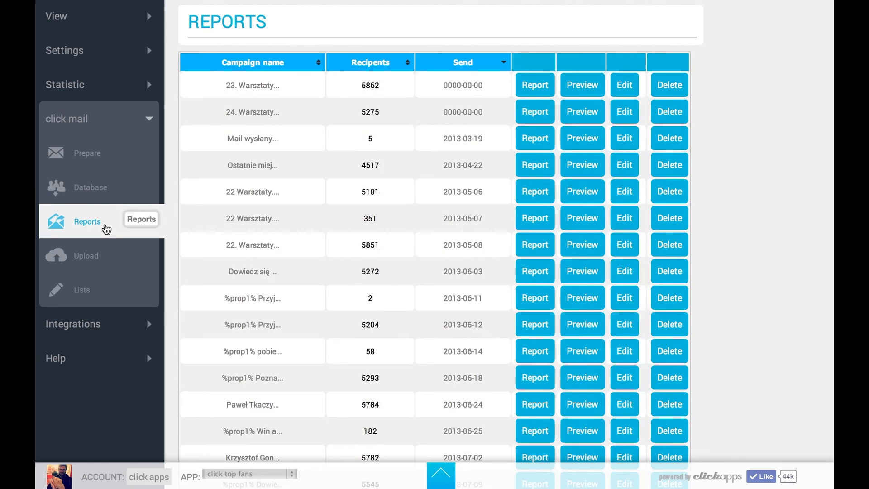
{"action": "left_click", "coordinate": [535, 87]}
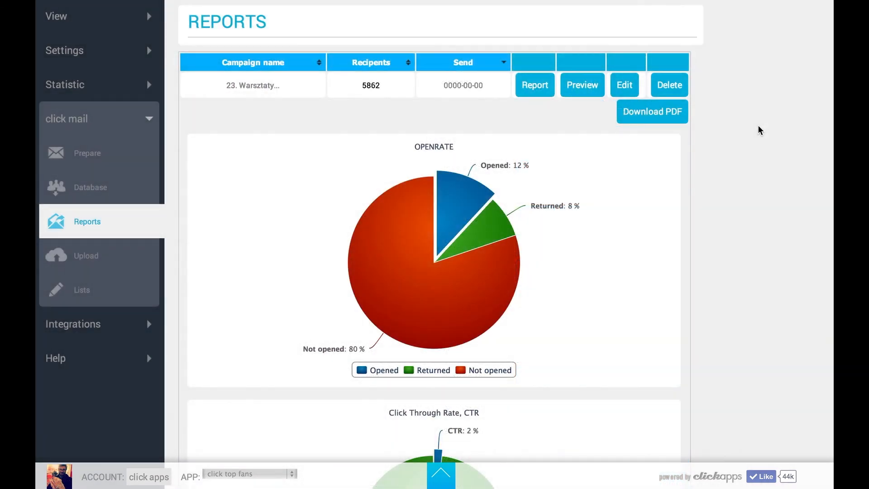
- Examine the campaign's open rate, click-through rate, daily clicks and openings, and country geolocation charts
{"action": "mouse_move", "coordinate": [524, 208]}
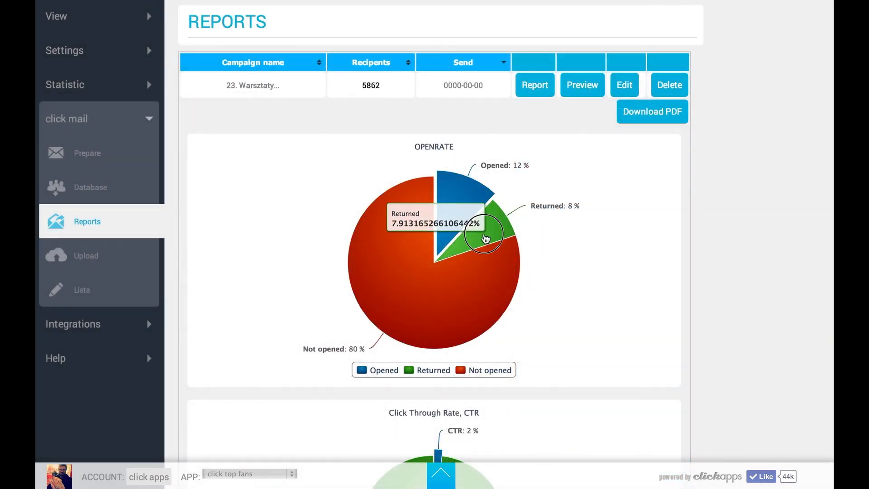
{"action": "mouse_move", "coordinate": [462, 197]}
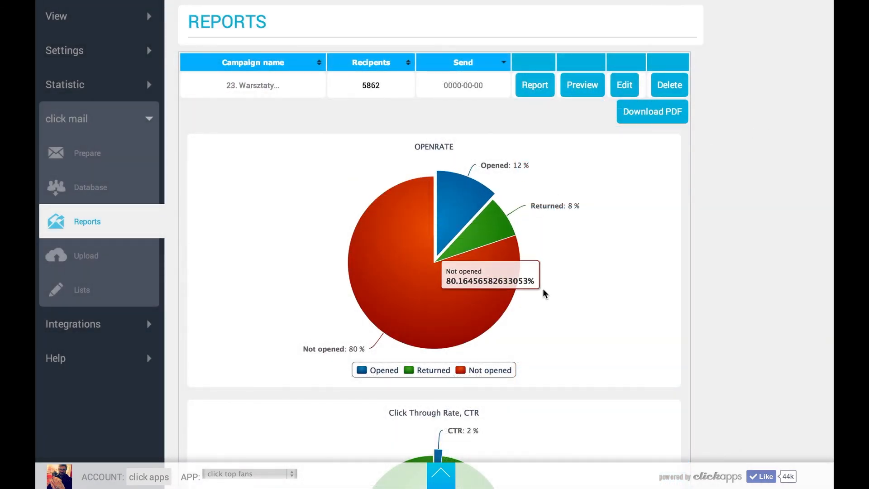
{"action": "scroll", "coordinate": [541, 294], "scroll_direction": "down", "scroll_amount": 12}
{"action": "scroll", "coordinate": [546, 287], "scroll_direction": "up", "scroll_amount": 7}
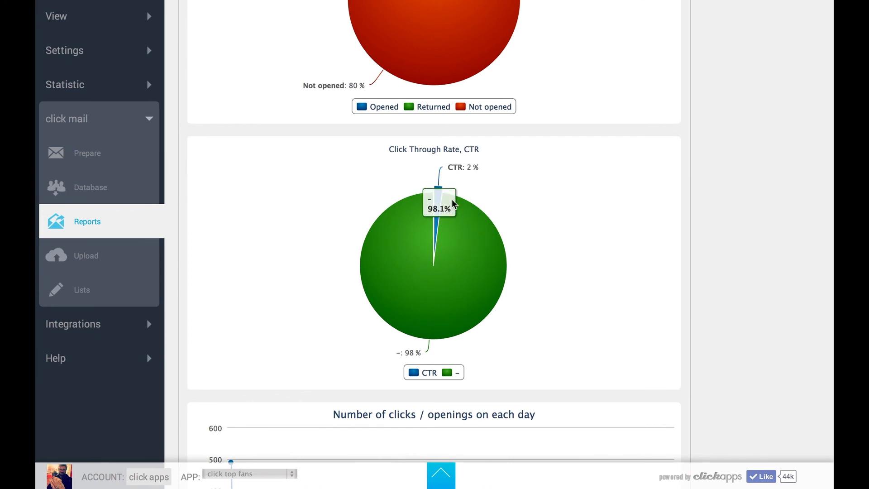
{"action": "scroll", "coordinate": [461, 326], "scroll_direction": "down", "scroll_amount": 6}
{"action": "scroll", "coordinate": [463, 327], "scroll_direction": "down", "scroll_amount": 5}
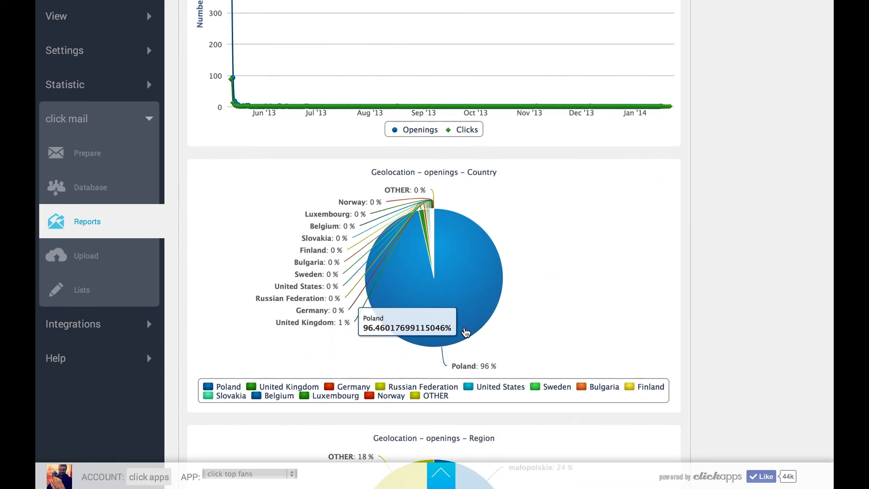
- Examine the campaign's geolocation charts of openings by region and city, and the clicks per link chart
{"action": "scroll", "coordinate": [466, 332], "scroll_direction": "down", "scroll_amount": 4}
{"action": "scroll", "coordinate": [466, 333], "scroll_direction": "down", "scroll_amount": 3}
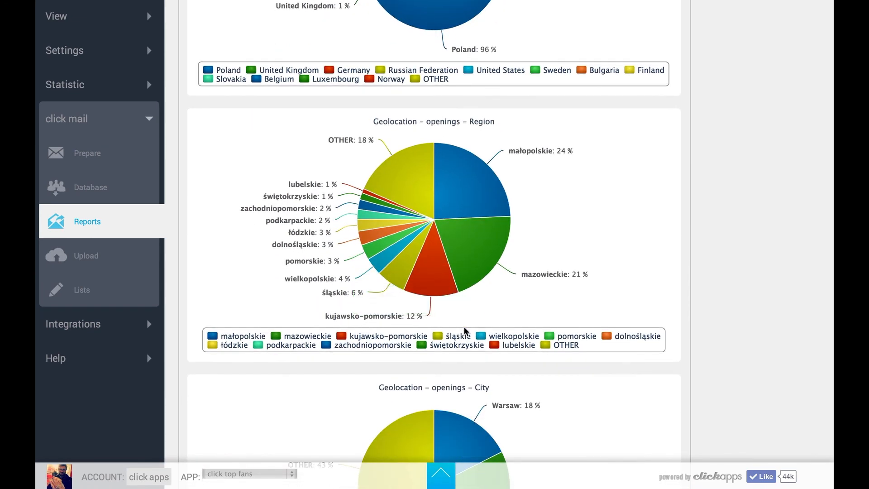
{"action": "scroll", "coordinate": [465, 331], "scroll_direction": "down", "scroll_amount": 7}
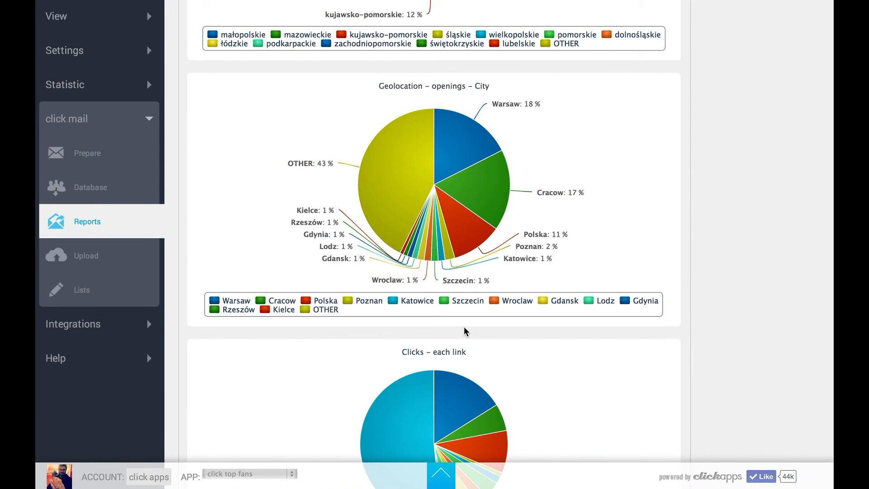
{"action": "scroll", "coordinate": [466, 333], "scroll_direction": "down", "scroll_amount": 3}
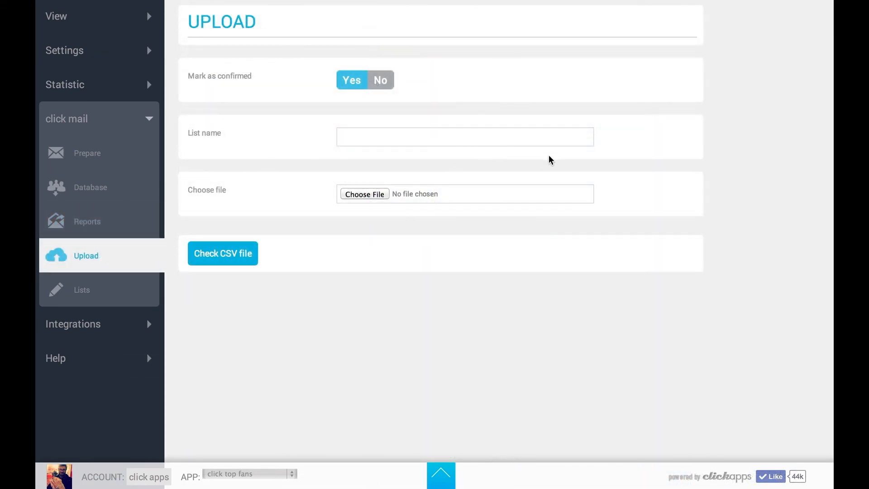
- Open the mailing lists, select the "UEK 600" list, and review its e-mail counts, edit options and e-mail deletion form
{"action": "left_click", "coordinate": [154, 291]}
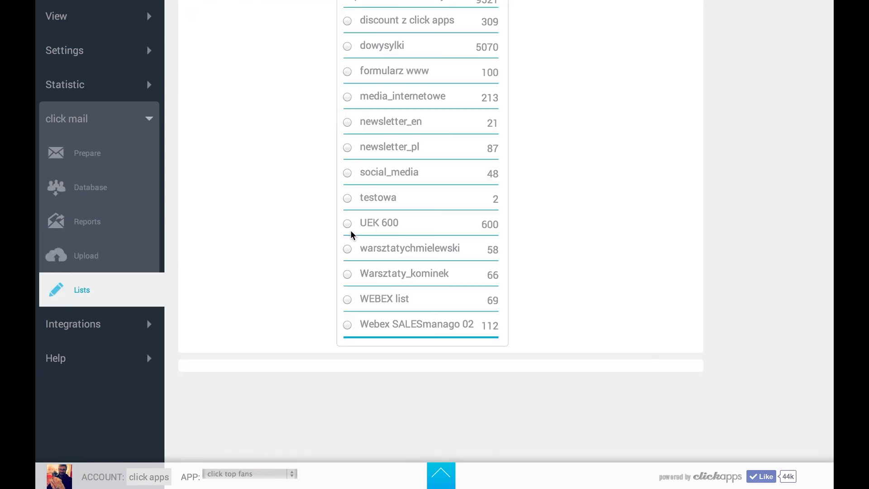
{"action": "left_click", "coordinate": [347, 223]}
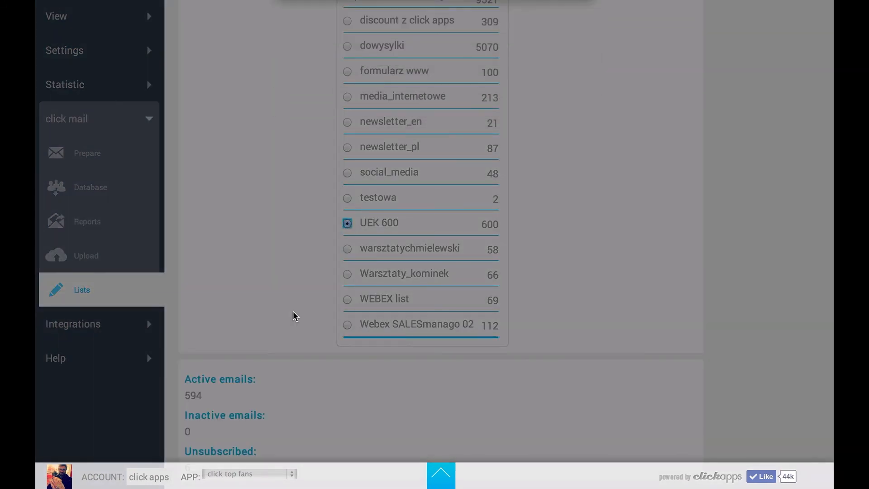
{"action": "scroll", "coordinate": [294, 316], "scroll_direction": "down", "scroll_amount": 6}
{"action": "scroll", "coordinate": [295, 316], "scroll_direction": "down", "scroll_amount": 2}
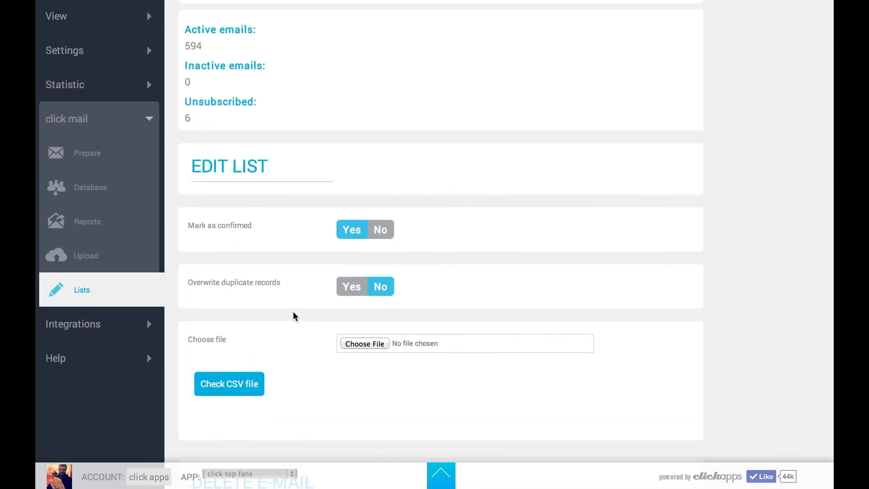
{"action": "scroll", "coordinate": [294, 315], "scroll_direction": "down", "scroll_amount": 6}
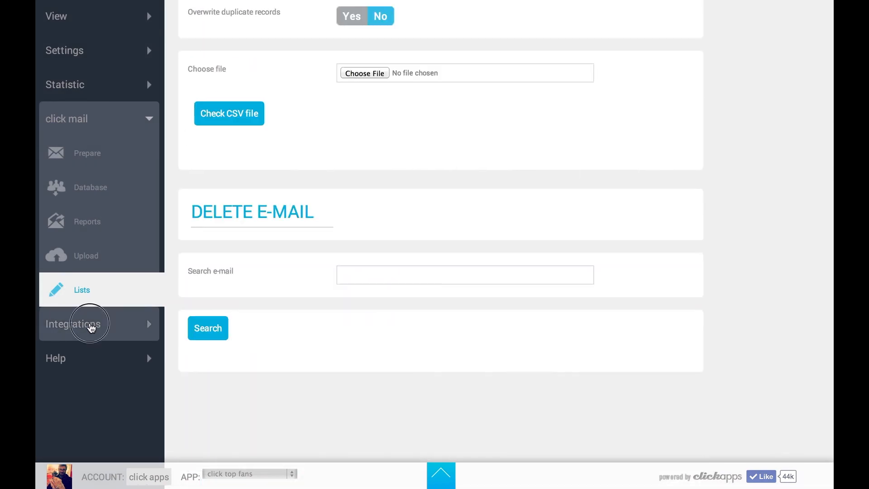
- View the SARE integration settings, then open the SALESmanago integration
{"action": "left_click", "coordinate": [91, 325]}
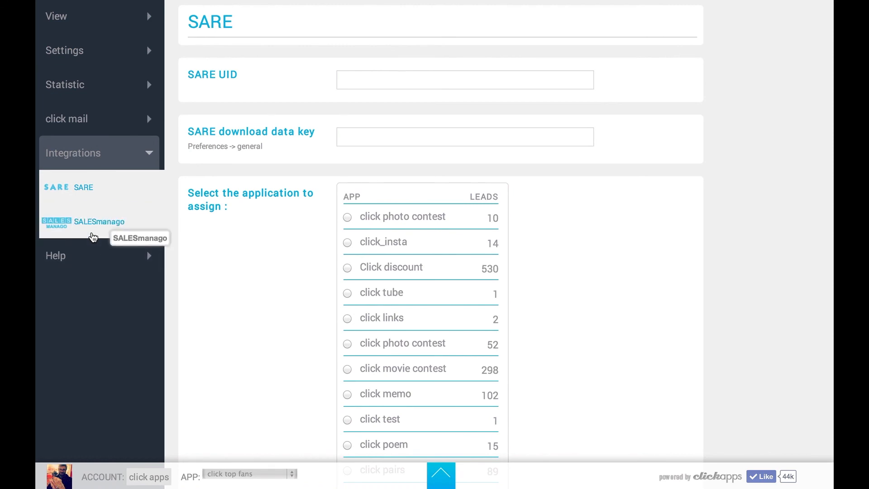
{"action": "left_click", "coordinate": [90, 228]}
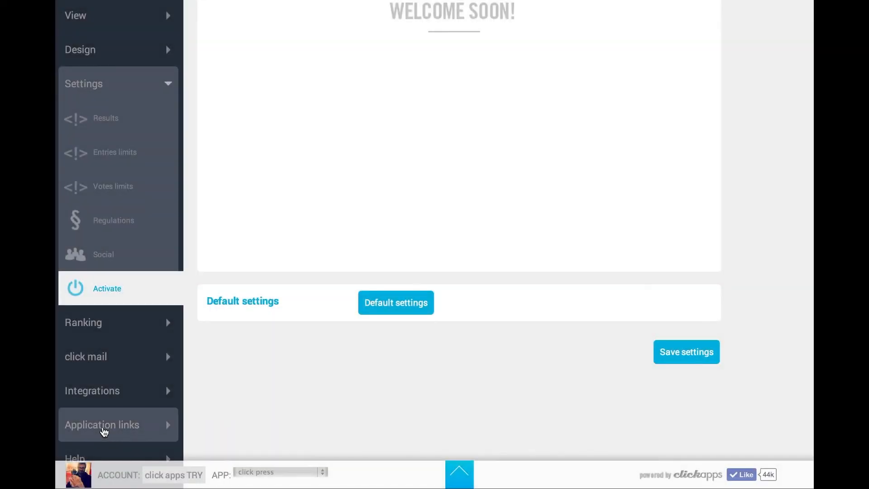
- Open the application links of the click press app and select the redirect application link's text, then deselect it
{"action": "left_click", "coordinate": [103, 430]}
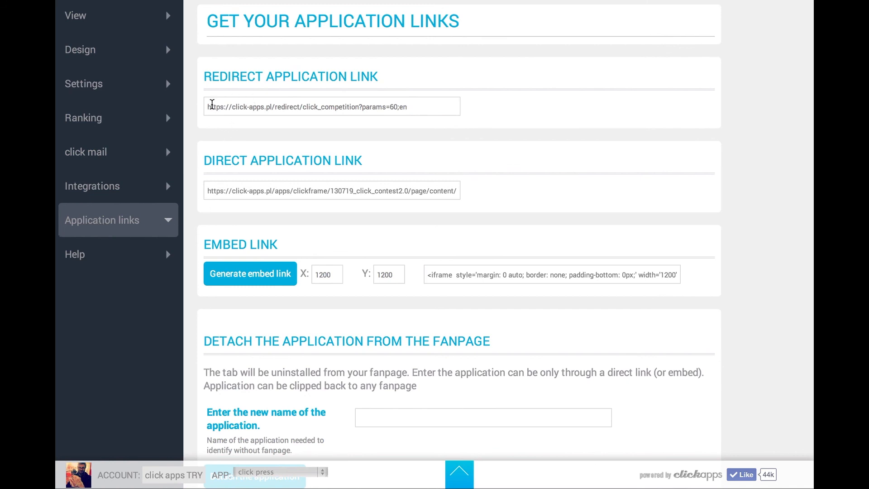
{"action": "left_click", "coordinate": [212, 104]}
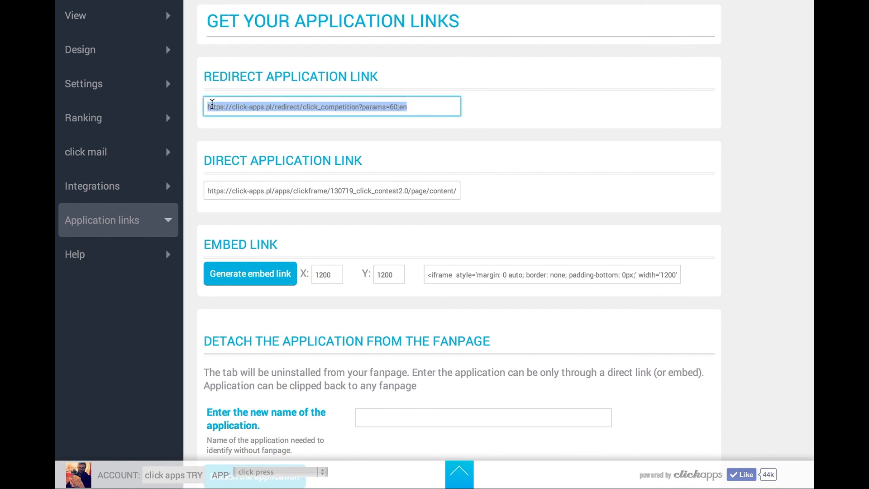
{"action": "left_click", "coordinate": [489, 112]}
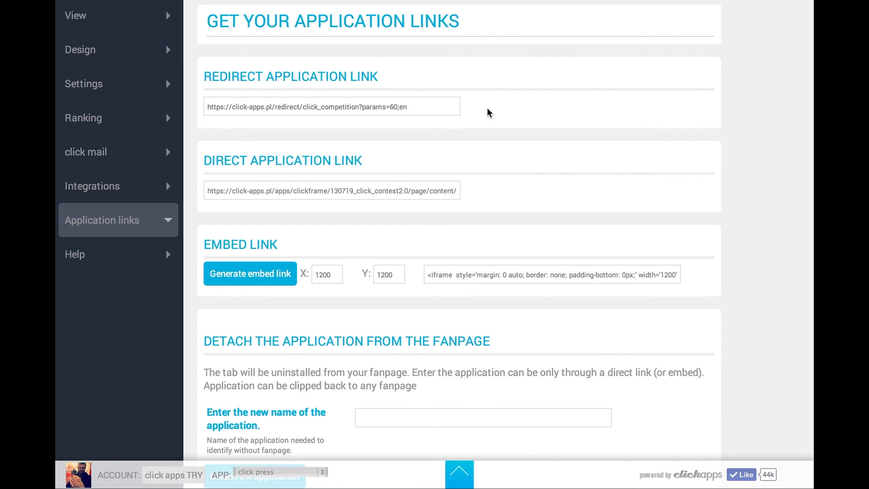
- Review the direct application link and the embed link's X and Y size fields without changing them
{"action": "scroll", "coordinate": [508, 190], "scroll_direction": "down", "scroll_amount": 1}
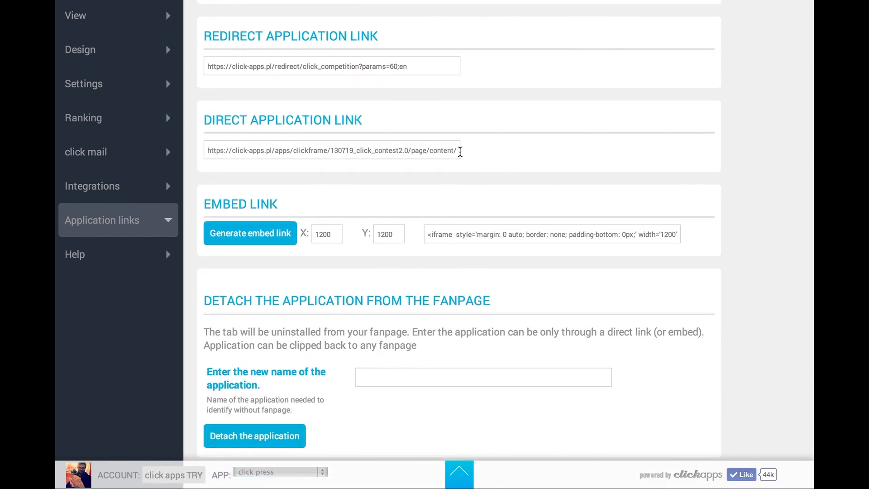
{"action": "scroll", "coordinate": [413, 260], "scroll_direction": "down", "scroll_amount": 2}
{"action": "left_click", "coordinate": [336, 162]}
{"action": "left_click", "coordinate": [404, 162]}
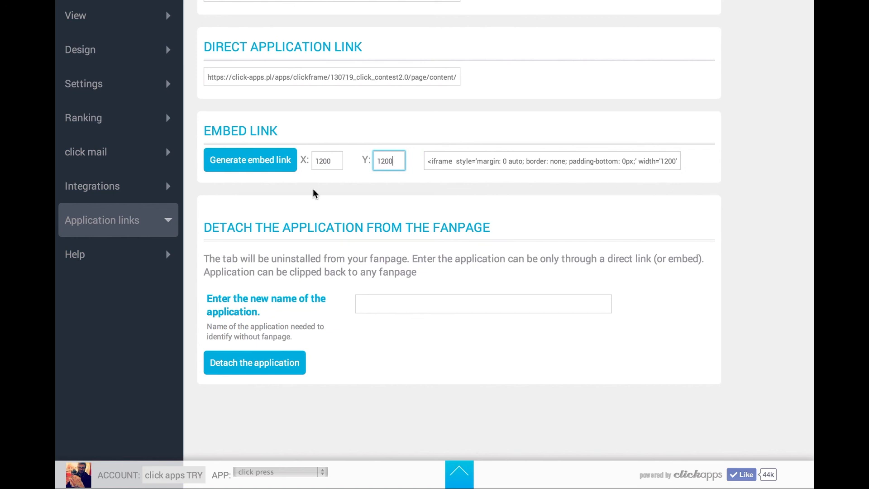
{"action": "scroll", "coordinate": [312, 214], "scroll_direction": "down", "scroll_amount": 1}
{"action": "left_click_drag", "start_coordinate": [314, 147], "coordinate": [399, 150]}
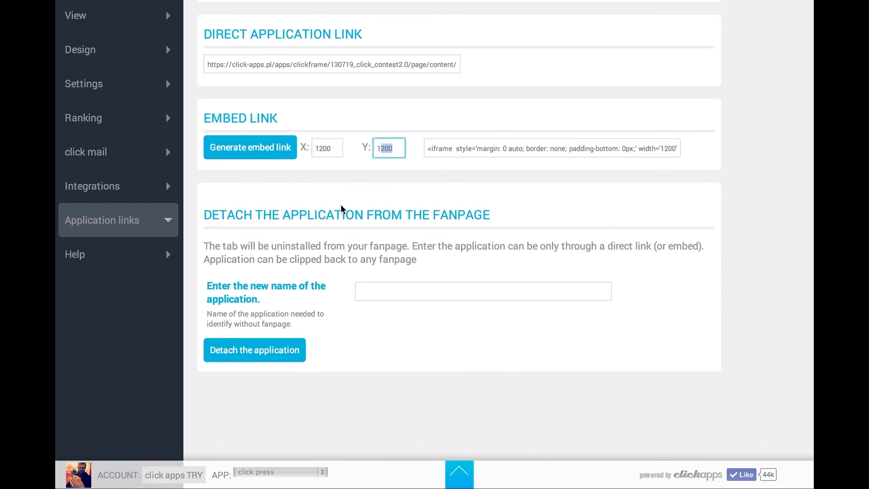
- Enter "title" as the application's new name for detaching it from the fanpage, and view the Click Competition page
{"action": "scroll", "coordinate": [341, 208], "scroll_direction": "down", "scroll_amount": 2}
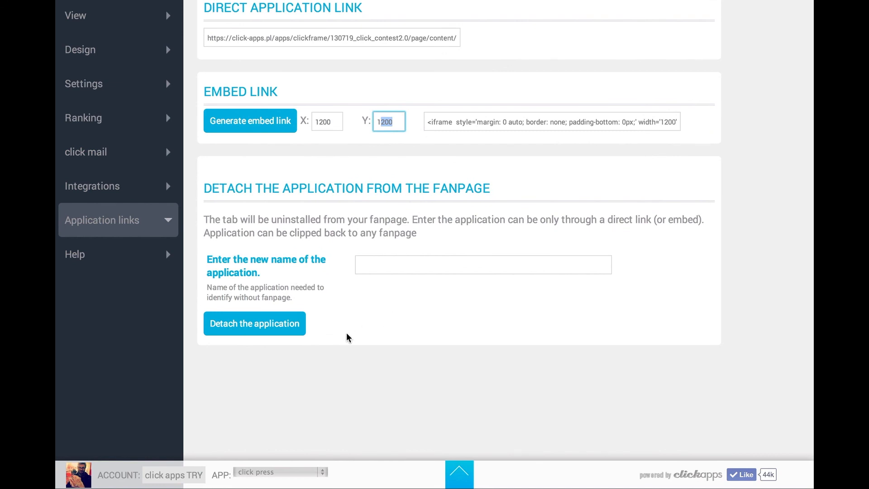
{"action": "left_click", "coordinate": [374, 266]}
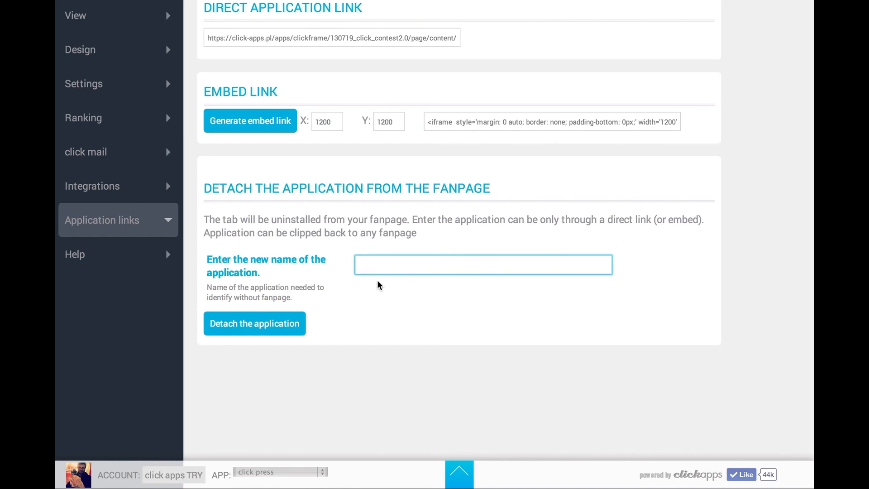
{"action": "type", "text": "title"}
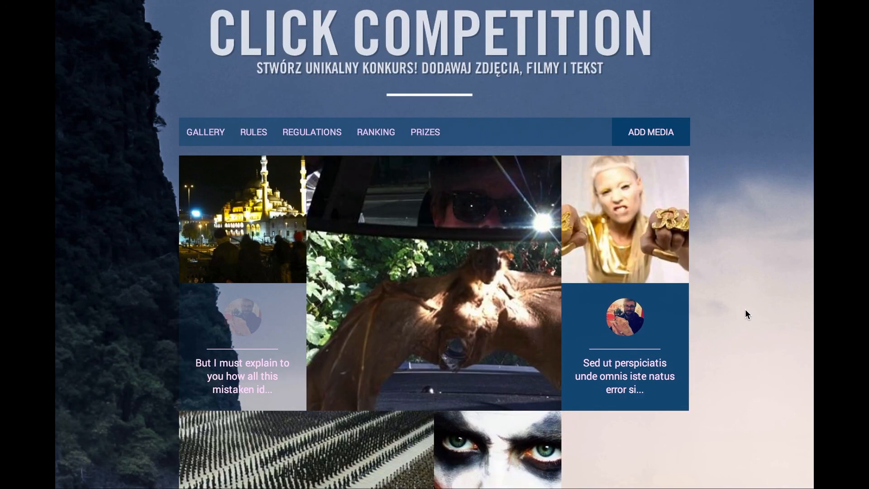
{"action": "scroll", "coordinate": [744, 309], "scroll_direction": "up", "scroll_amount": 2}
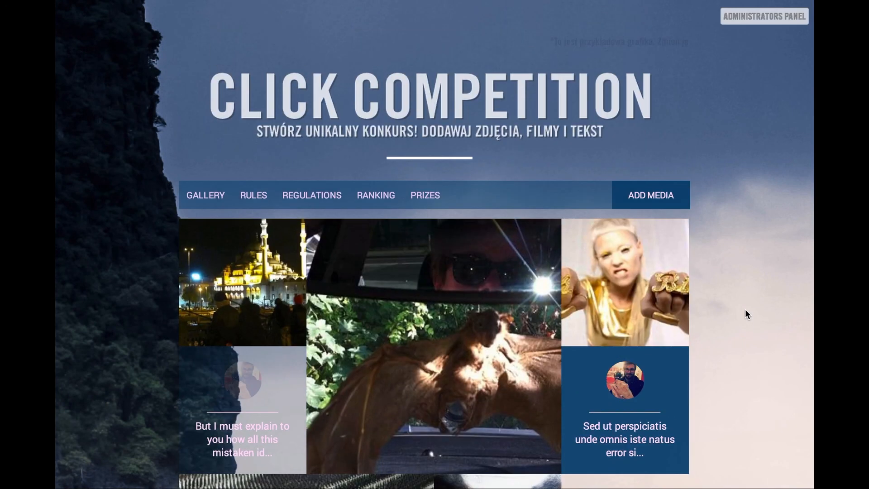